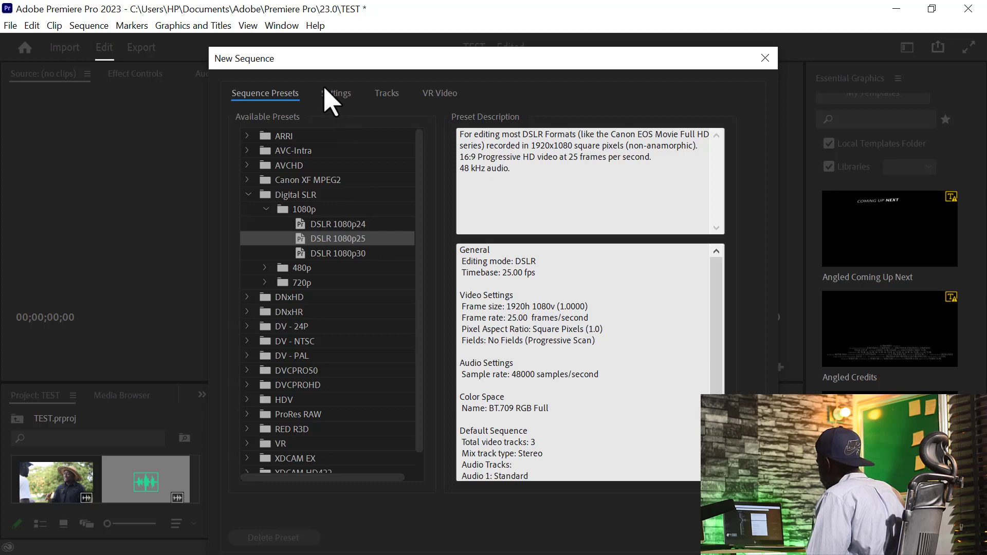
- Create a new sequence from the DSLR 1080p25 preset and slightly enlarge the Project and timeline area
key(Return)
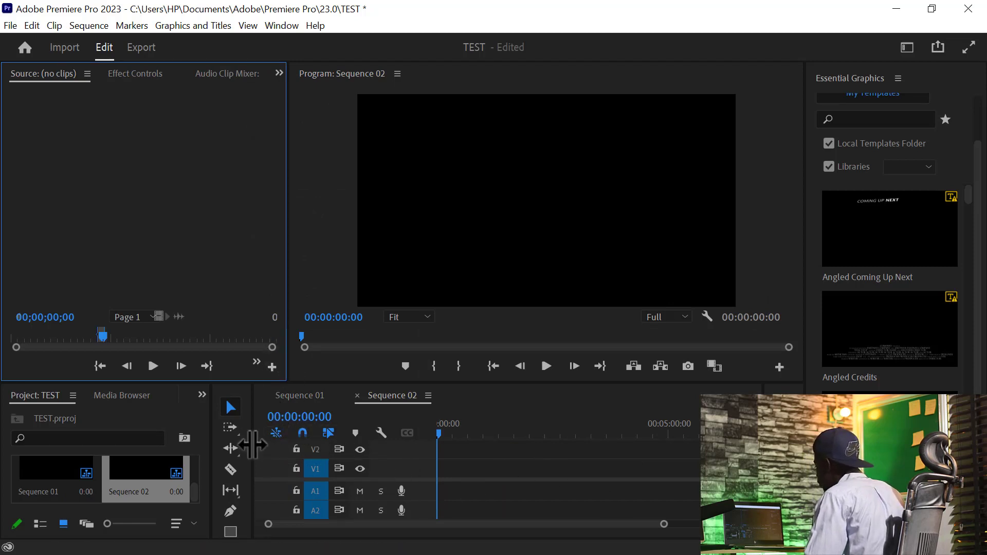
click(194, 488)
drag(196, 488, 199, 463)
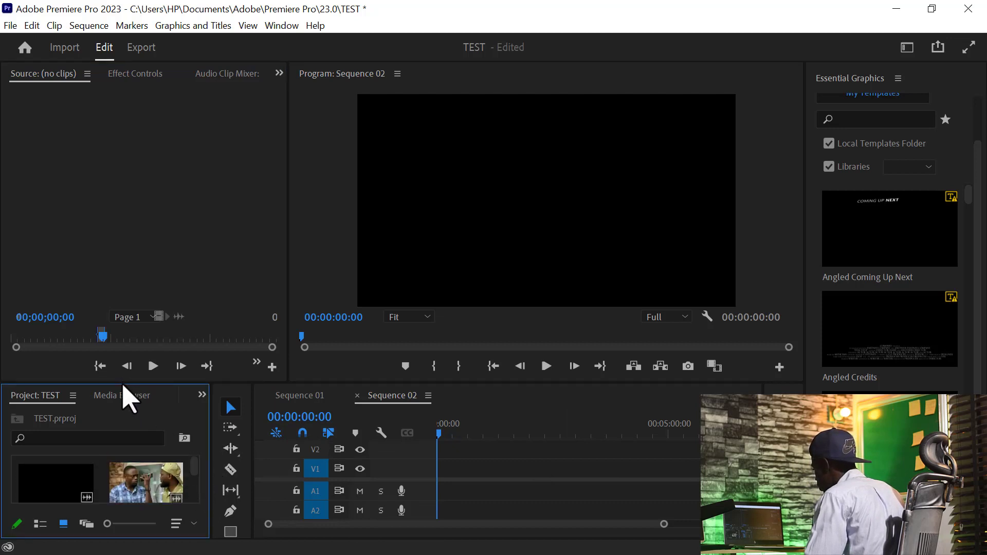
drag(124, 386, 120, 370)
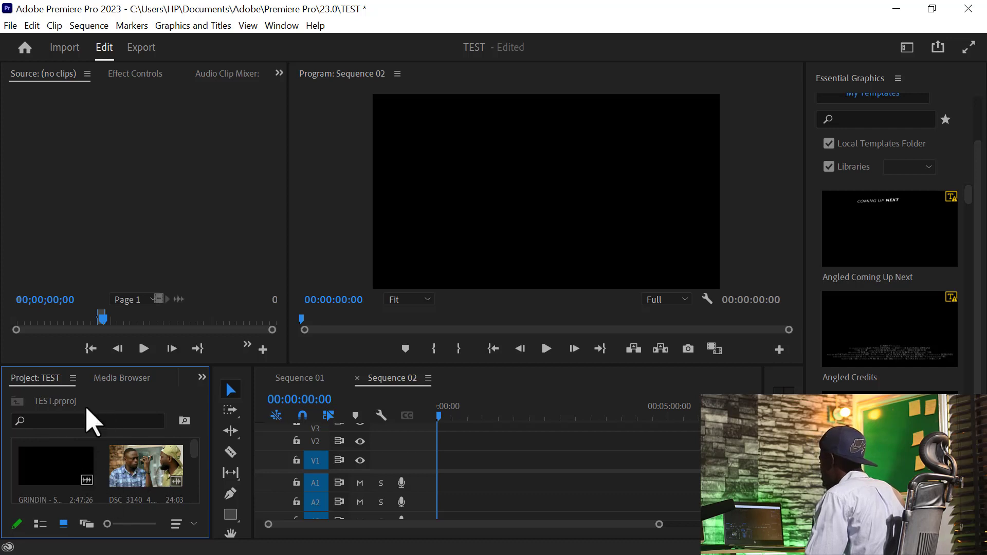
- Open DSC_3140_4.mp4 in the Source Monitor and mark its In point at 00:03:09:48
click(138, 482)
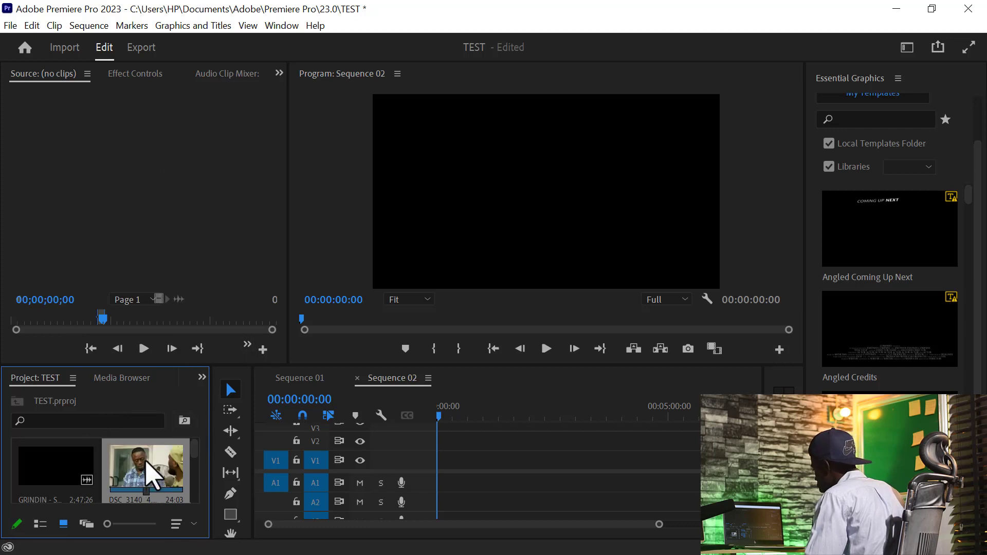
double_click(145, 462)
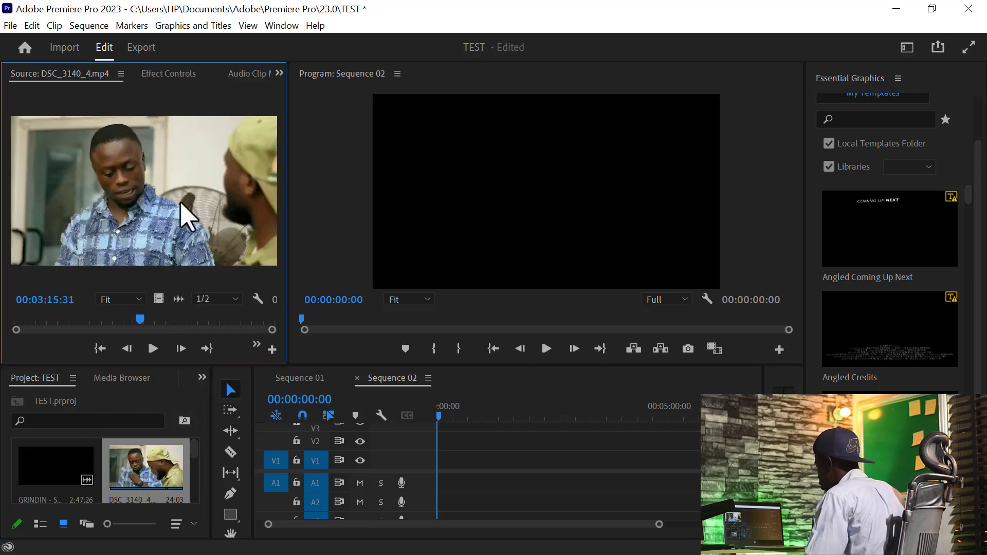
drag(77, 322, 66, 322)
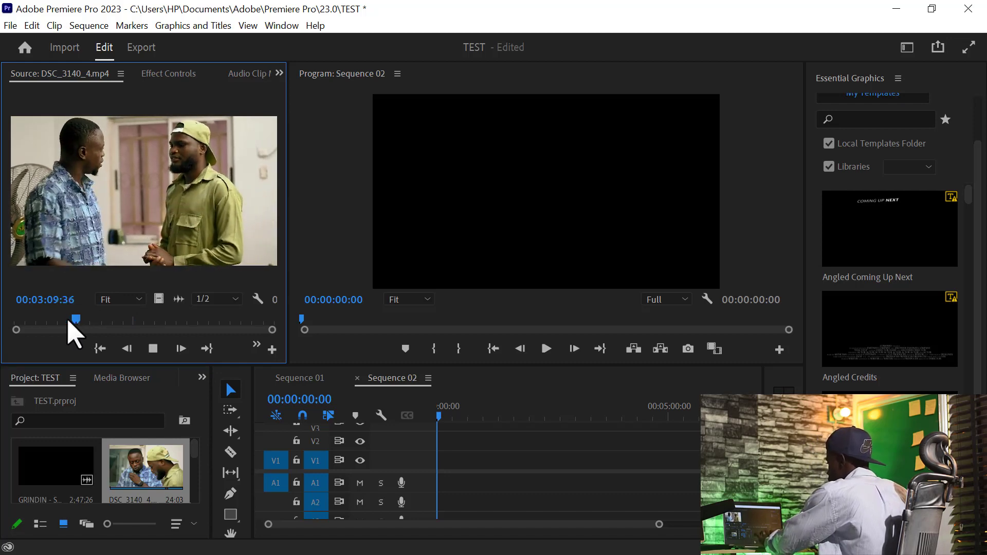
key(space)
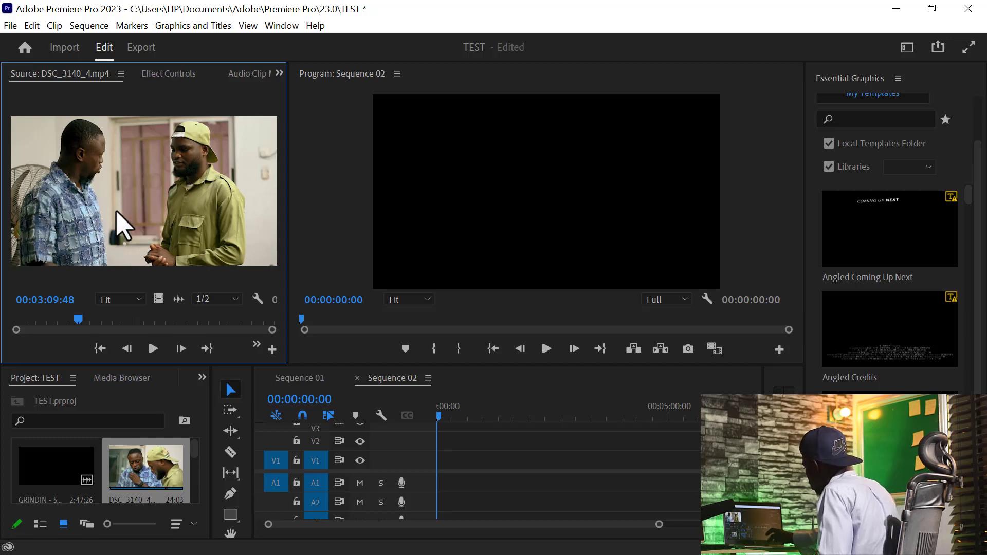
key(i)
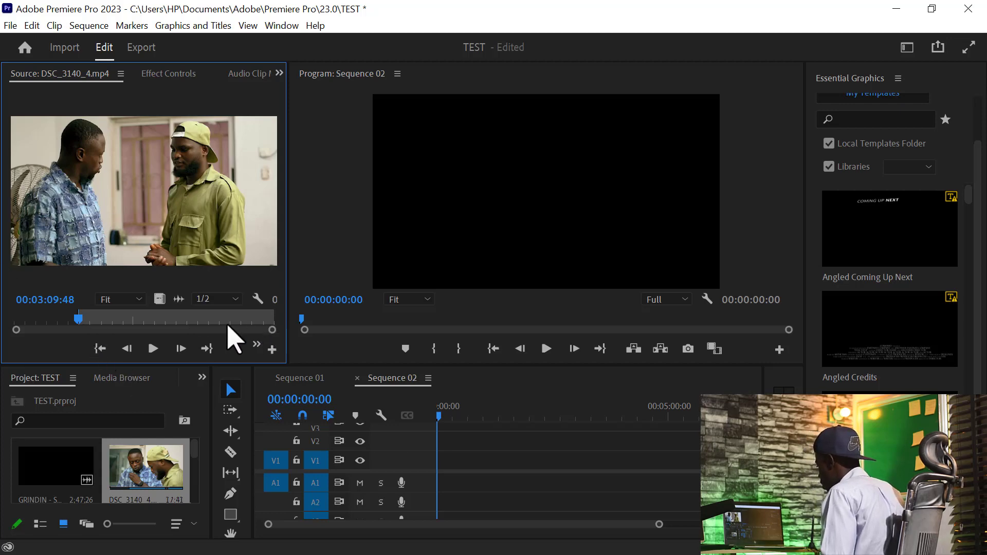
- Mark the Out point of DSC_3140_4.mp4 at 00:03:15:25
key(space)
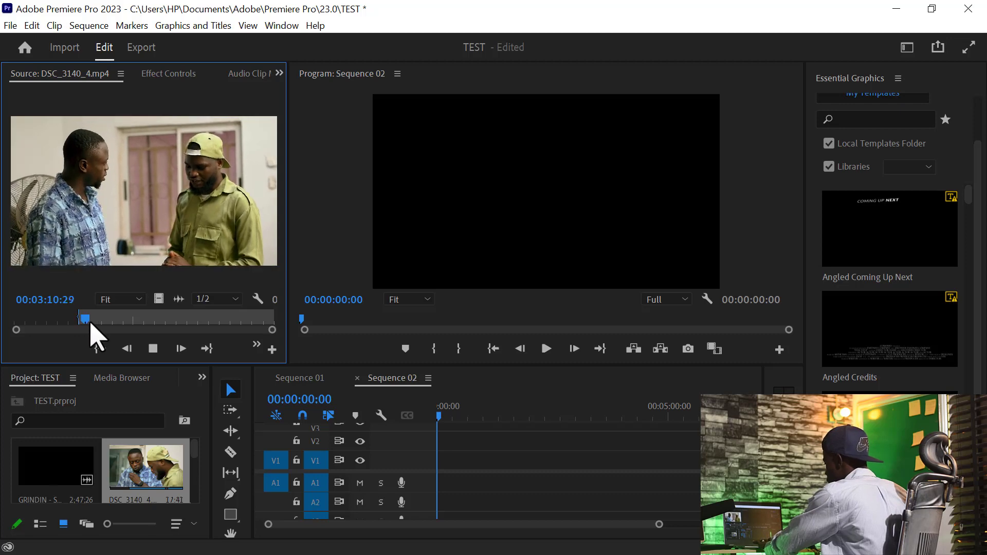
drag(96, 321, 138, 320)
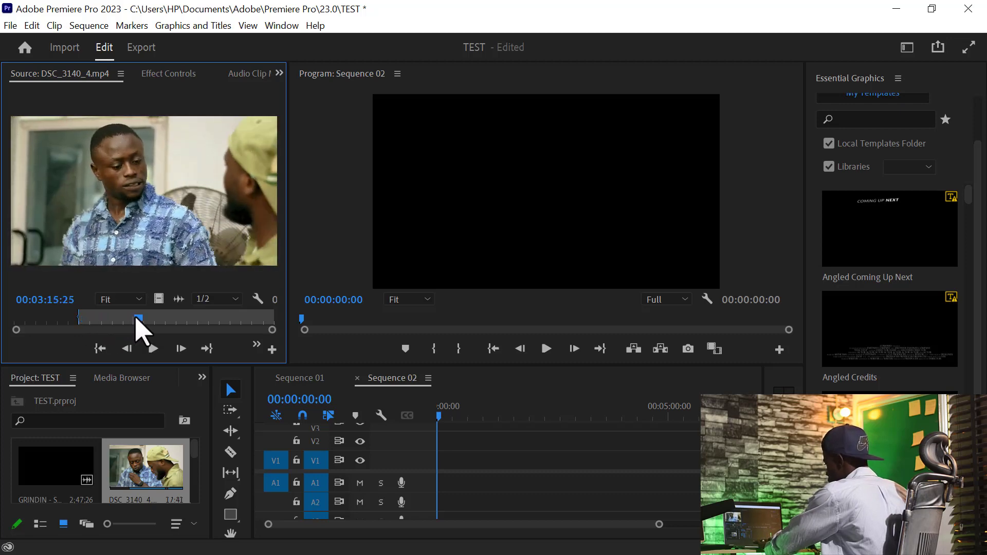
key(o)
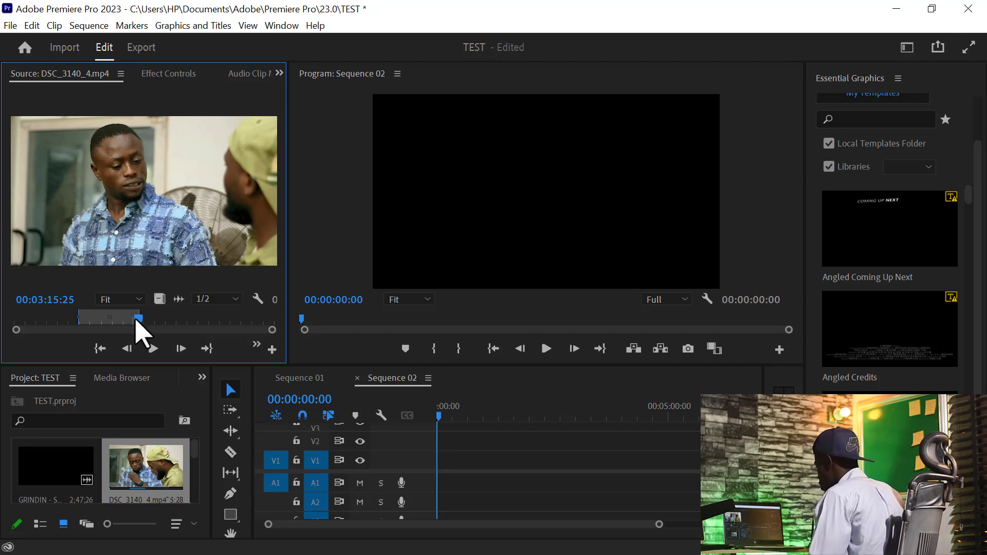
mouse_move(135, 321)
mouse_down()
mouse_move(79, 325)
mouse_move(135, 324)
mouse_up()
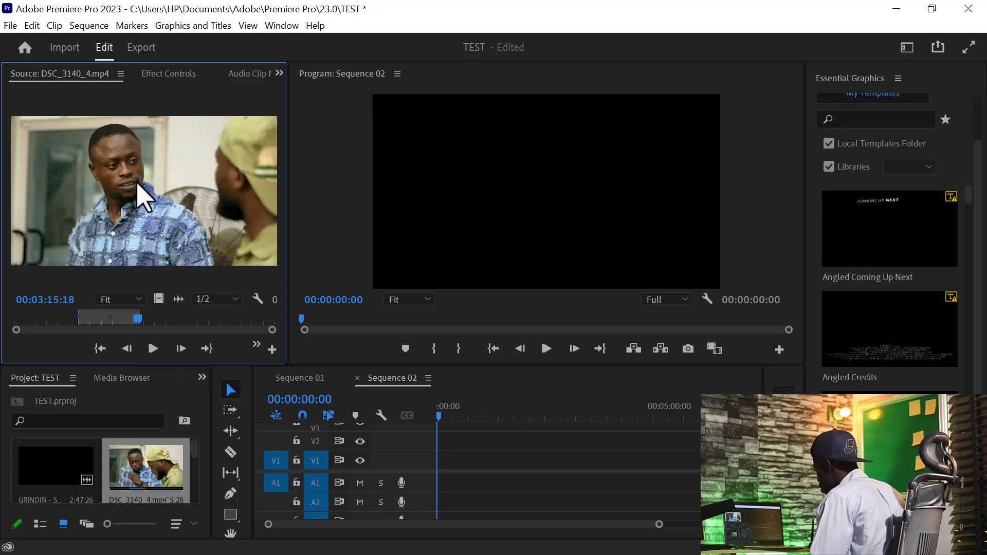
- Try placing the marked range with its audio at the start of V1 and A1, keeping existing sequence settings, and delete it again
drag(221, 256, 441, 477)
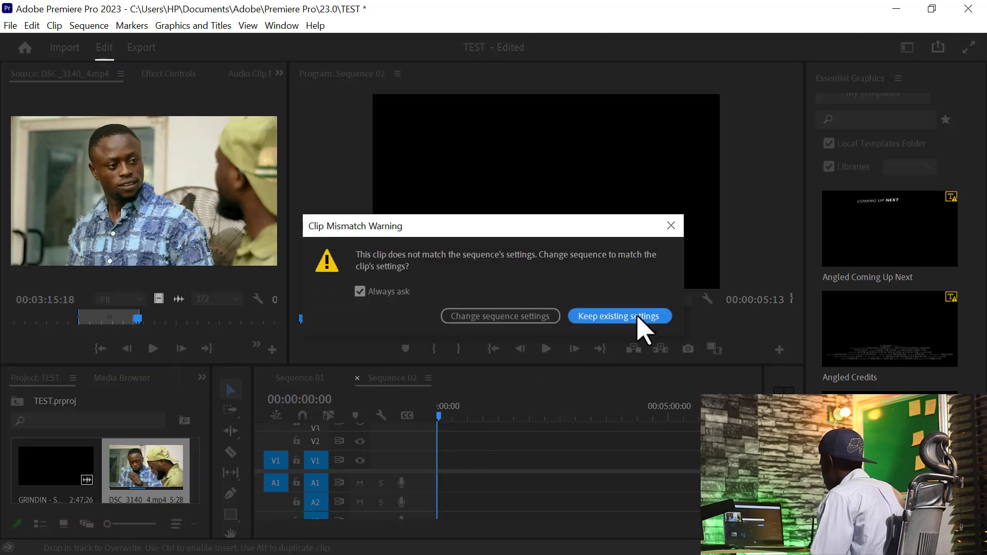
click(603, 317)
drag(656, 525, 544, 524)
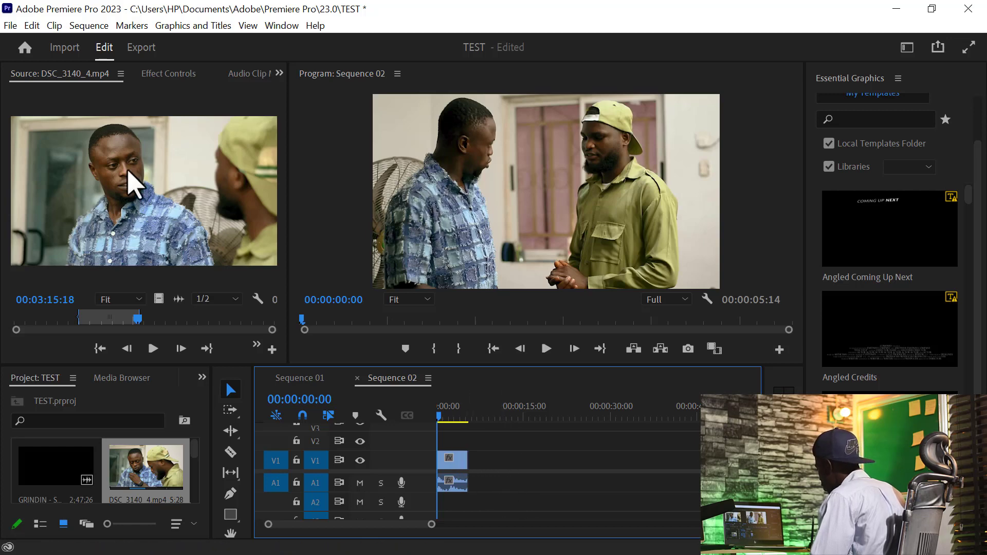
click(459, 468)
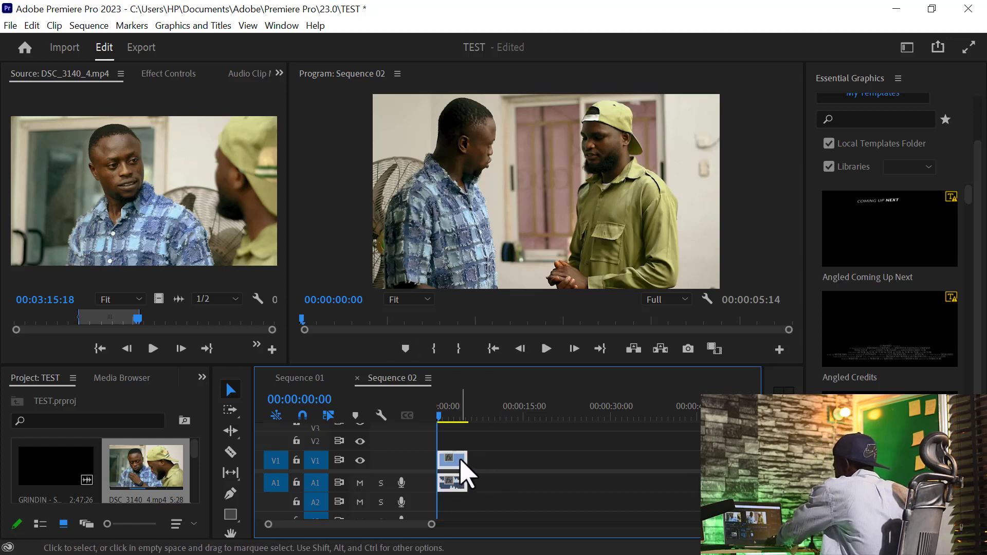
key(Delete)
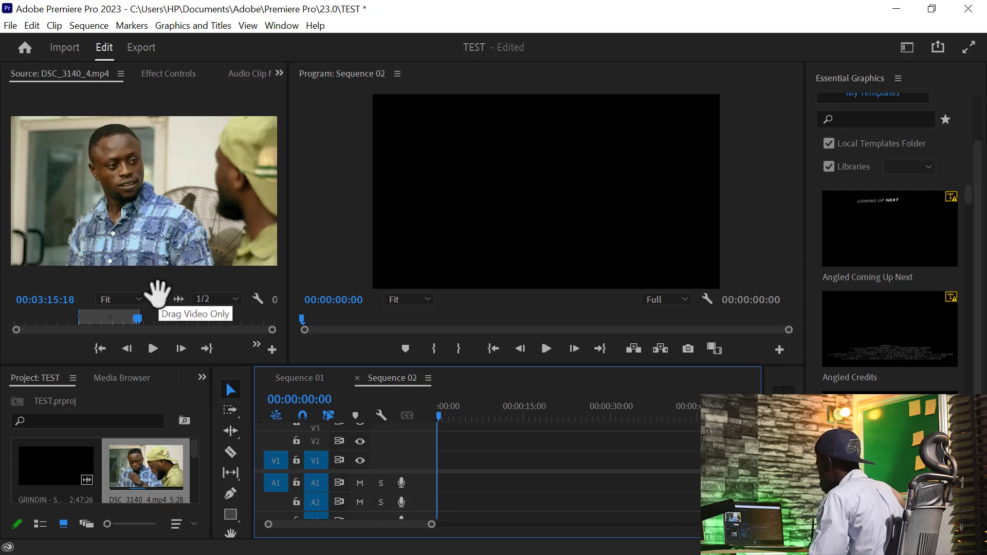
- Place only the video of the marked range at the start of V1, keeping existing sequence settings, and preview it
drag(158, 294, 433, 464)
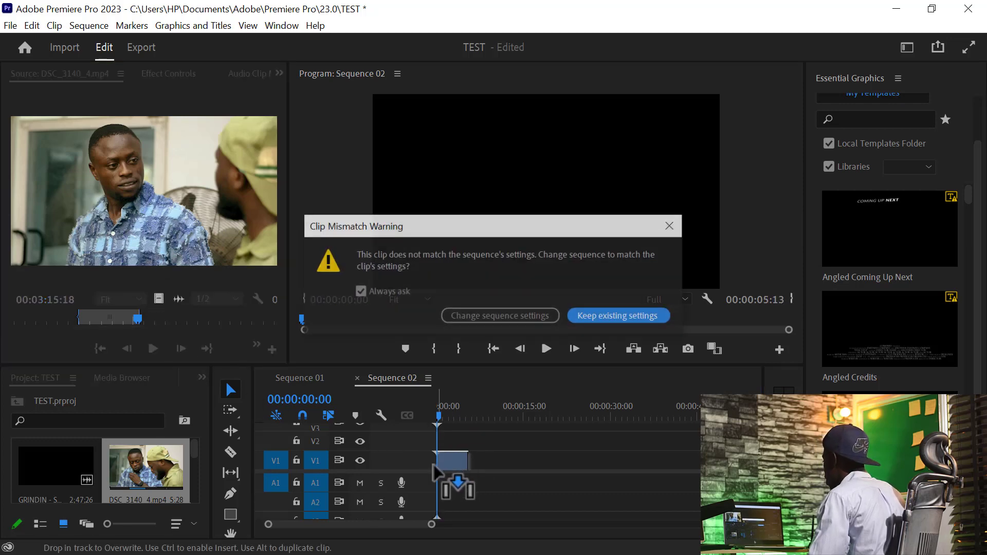
click(601, 316)
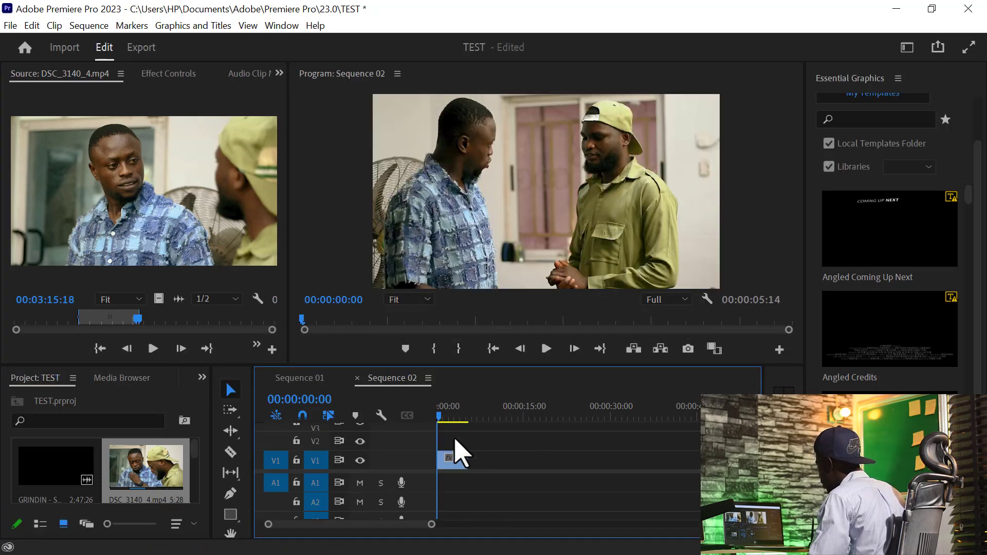
key(space)
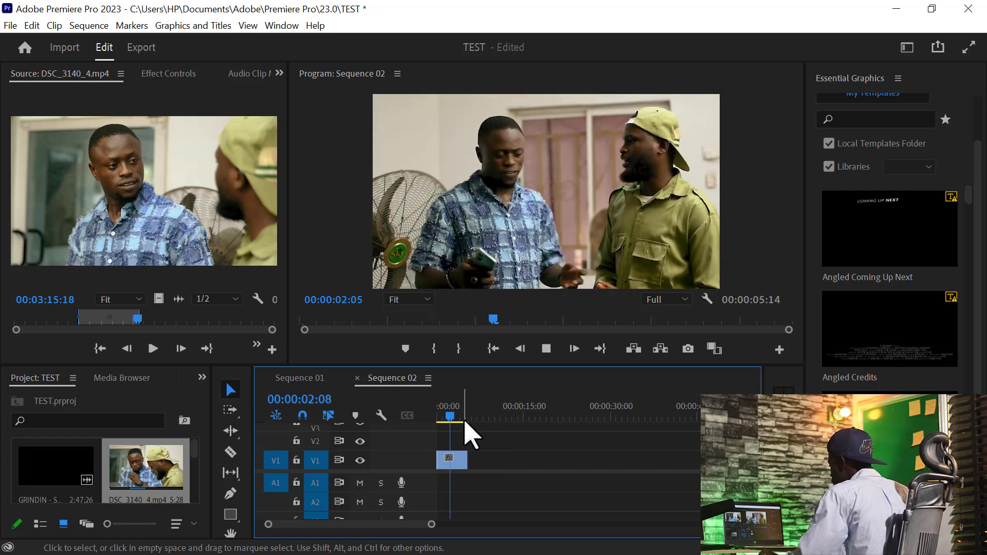
click(446, 417)
drag(445, 418, 198, 465)
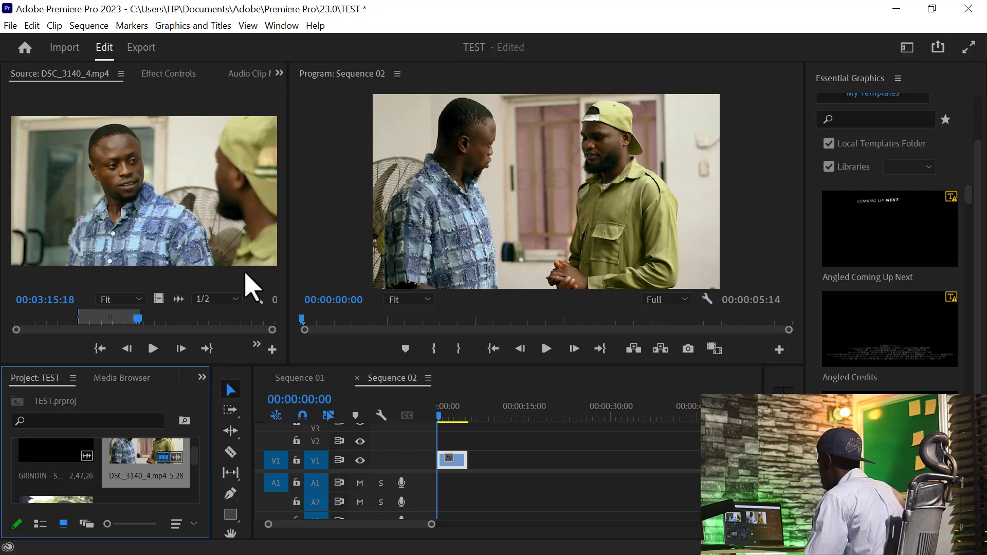
- Mark 00:03:21:44 to 00:03:25:25 in DSC_3140_4.mp4 and place only its video directly after the first clip on V1
click(171, 322)
drag(173, 322, 210, 319)
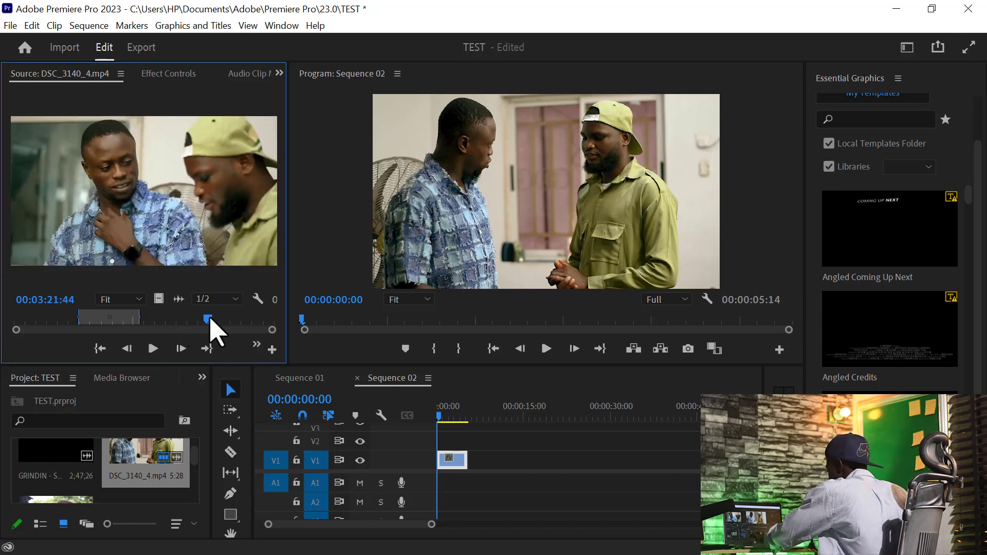
key(i)
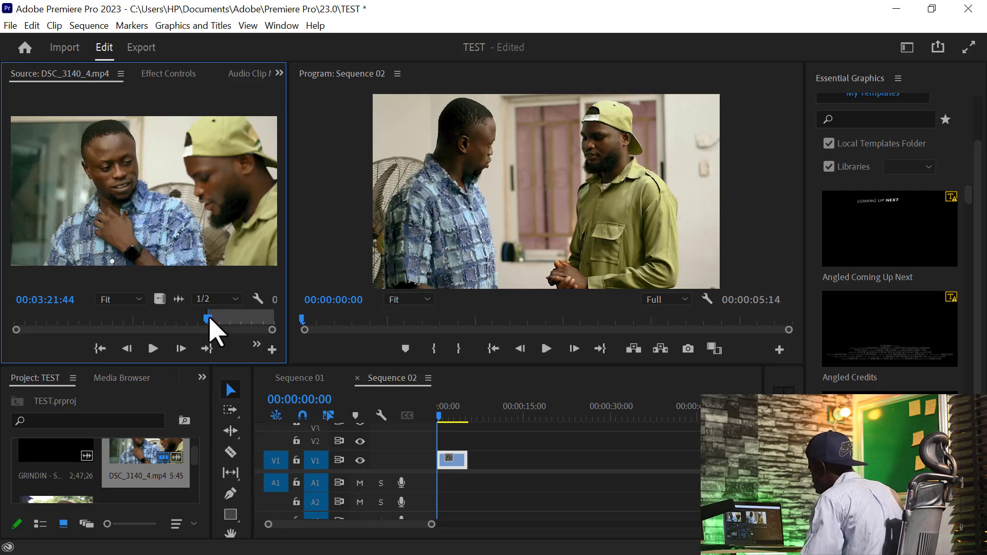
drag(209, 319, 225, 321)
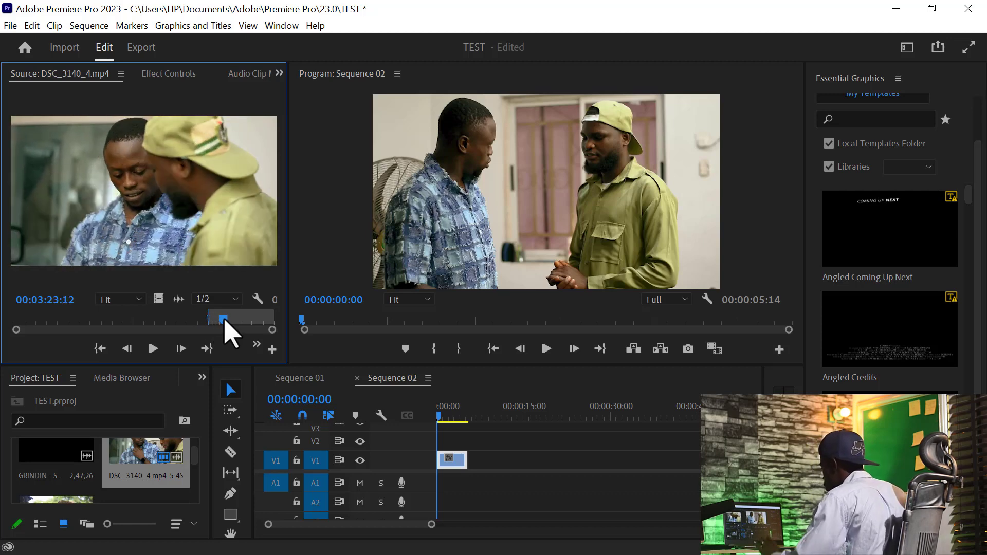
key(space)
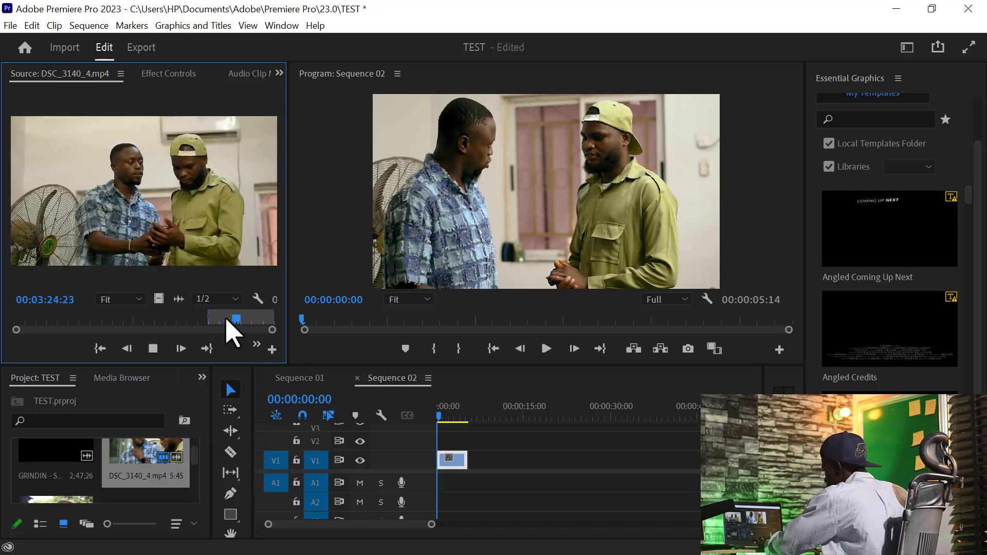
key(space)
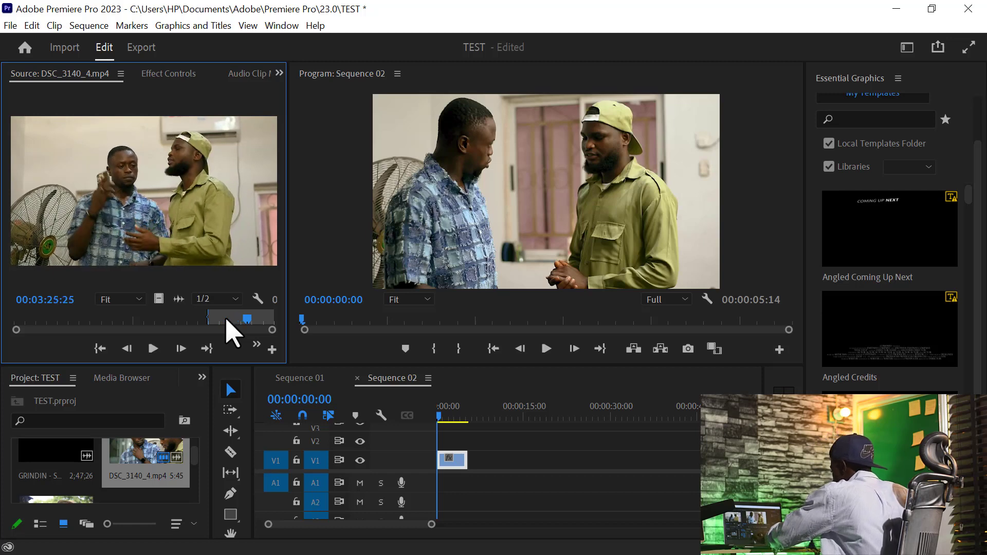
key(o)
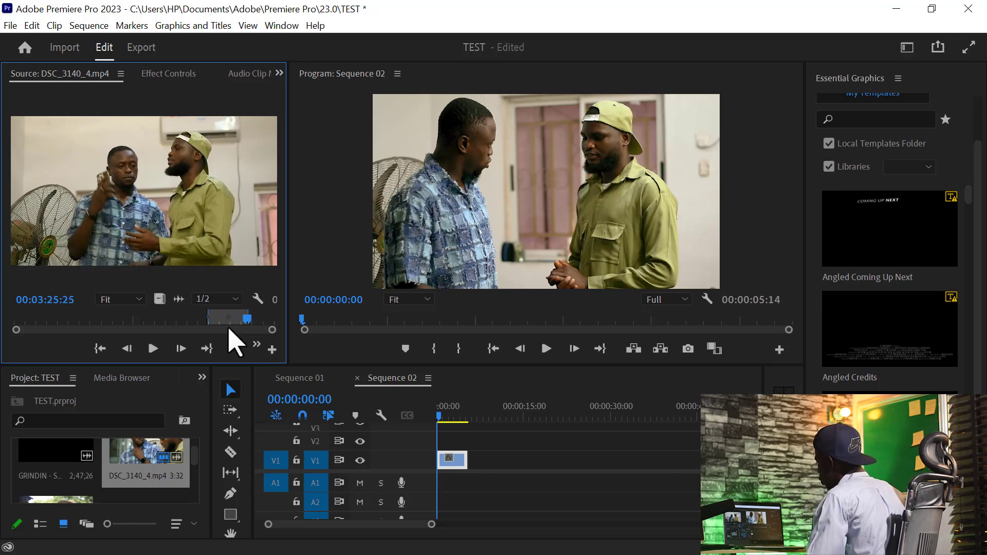
mouse_move(243, 323)
mouse_down()
mouse_move(208, 320)
mouse_move(249, 324)
mouse_up()
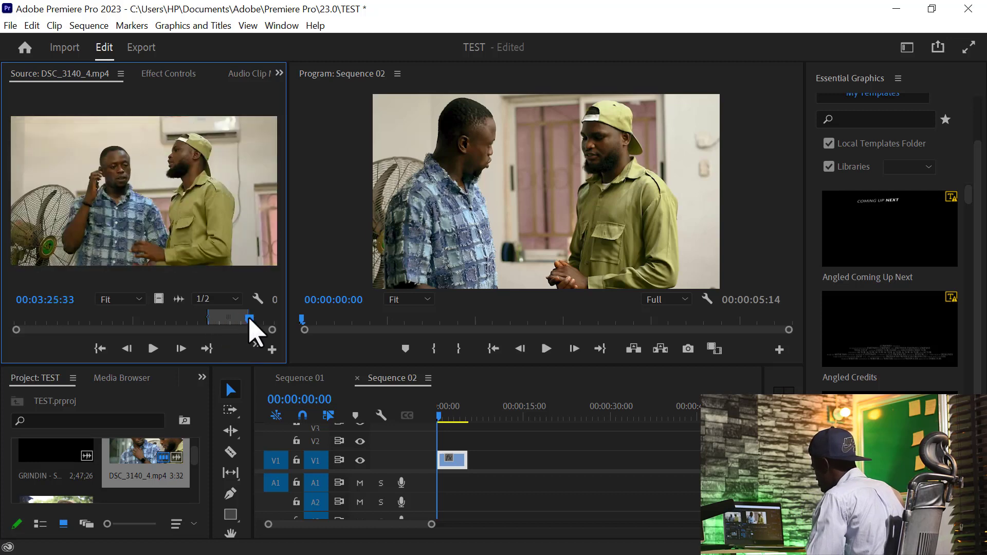
drag(171, 297, 471, 466)
- Open DSC_3140_5.mp4 in the Source Monitor and mark its In point at 00:10:43:45
drag(195, 453, 194, 467)
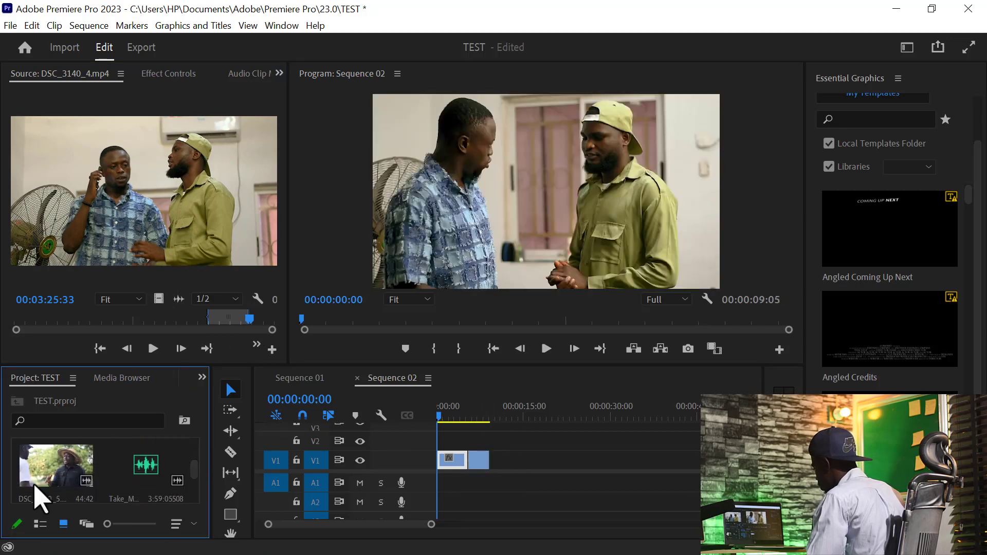
double_click(49, 473)
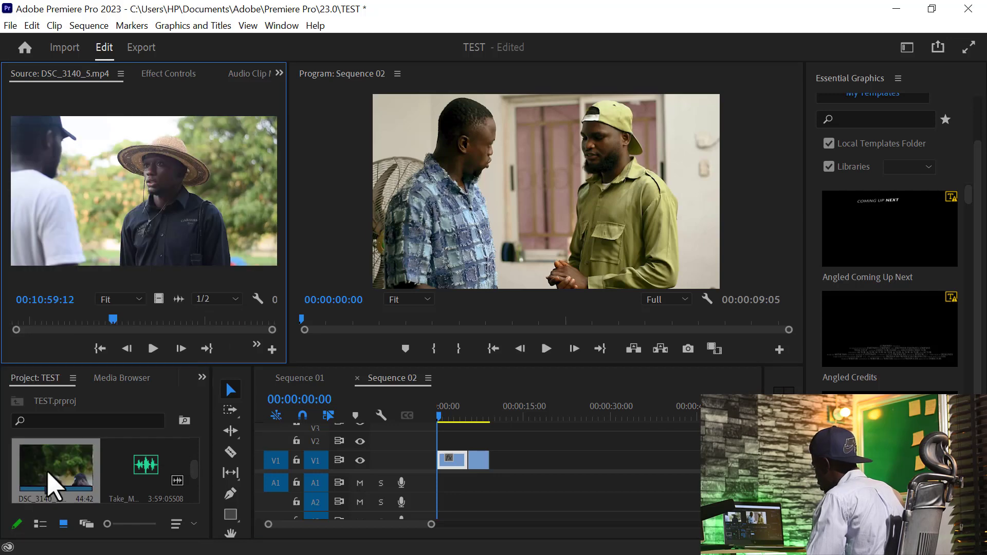
click(25, 320)
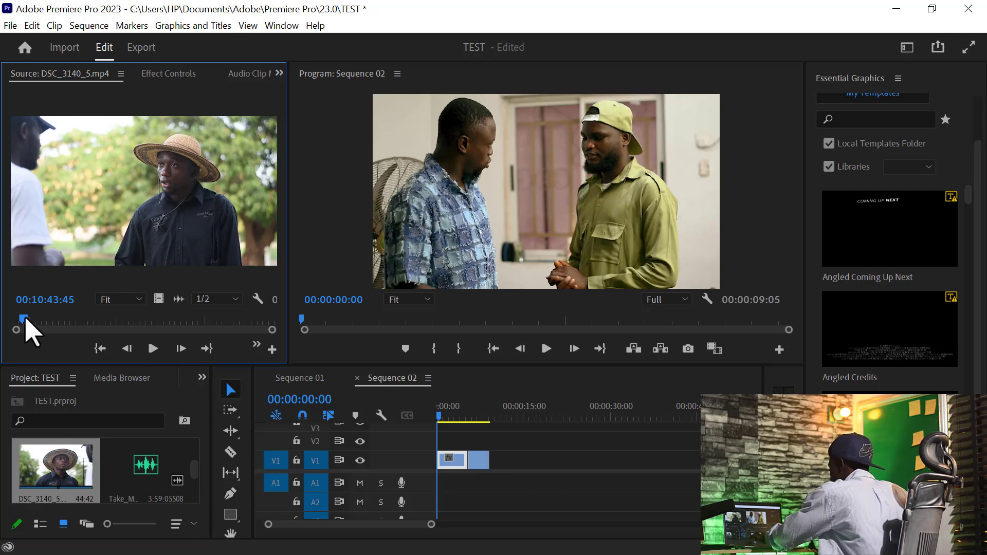
key(i)
- Mark the Out point of DSC_3140_5.mp4 at 00:10:48:13 and place only its video directly after the second clip on V1
key(space)
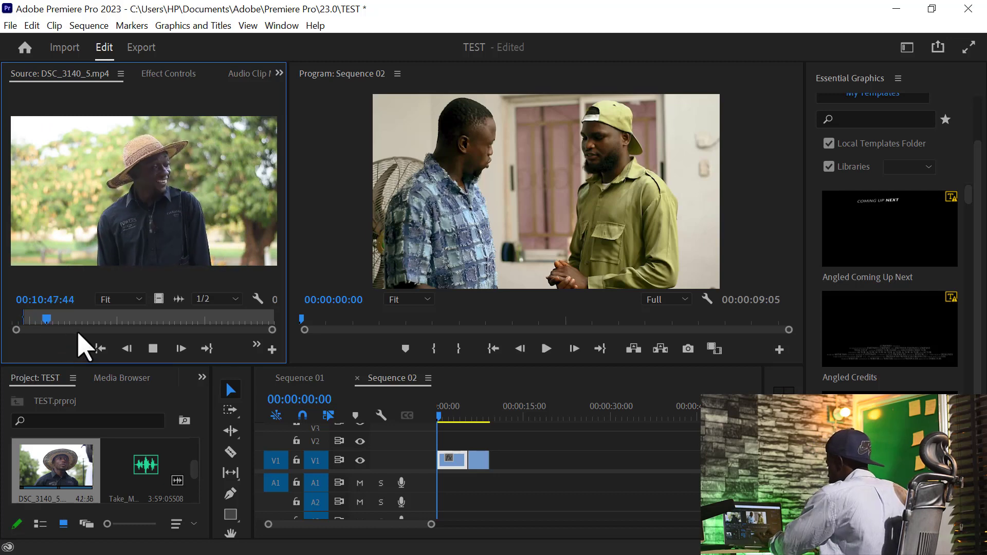
key(space)
key(o)
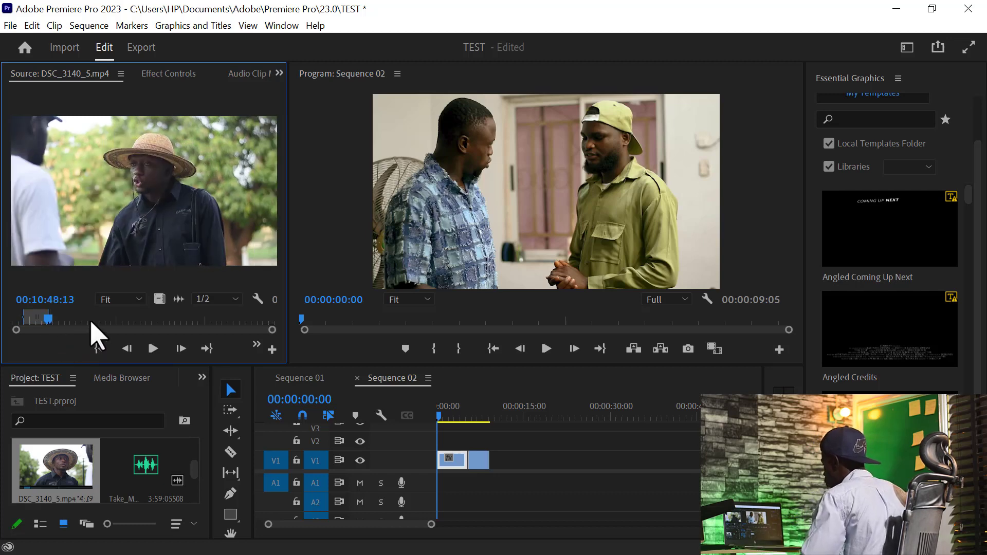
drag(159, 305, 492, 464)
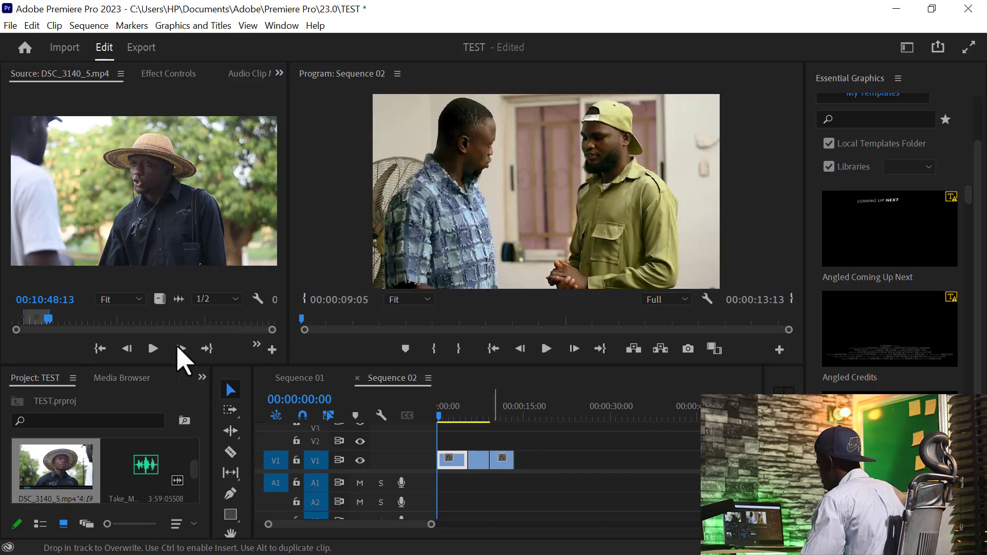
- Mark 00:11:11:14 to 00:11:15:34 in DSC_3140_5.mp4 and place only its video directly after the third clip on V1
click(189, 320)
drag(191, 321, 183, 321)
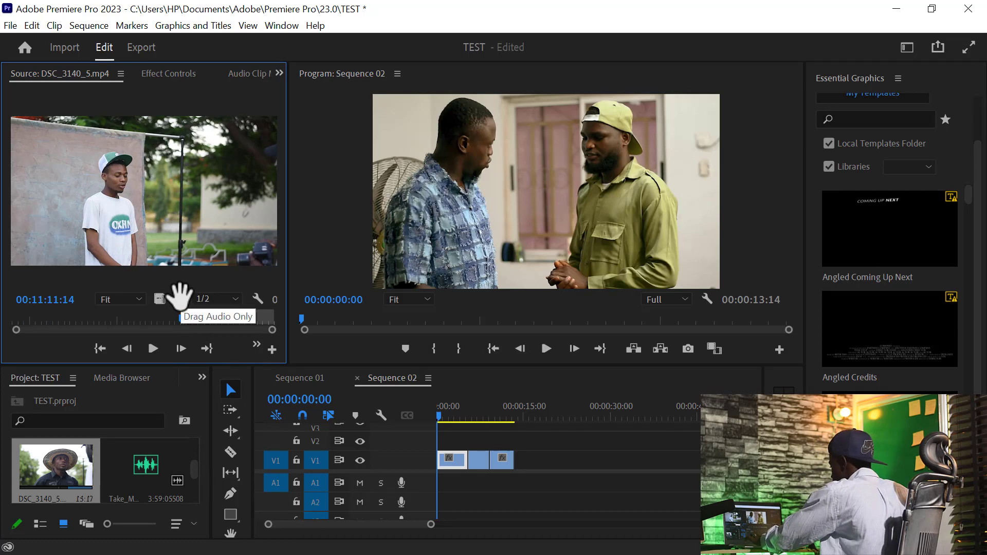
key(space)
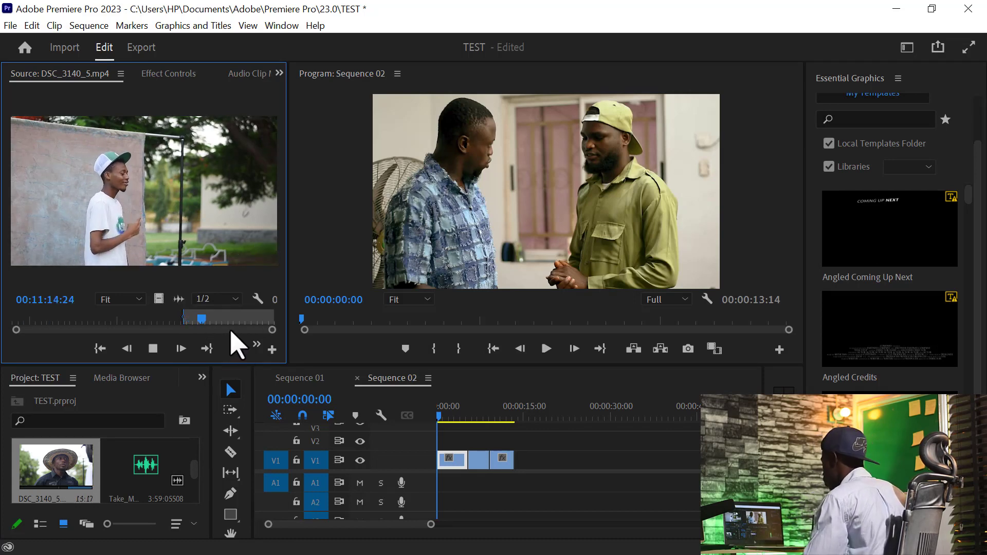
key(space)
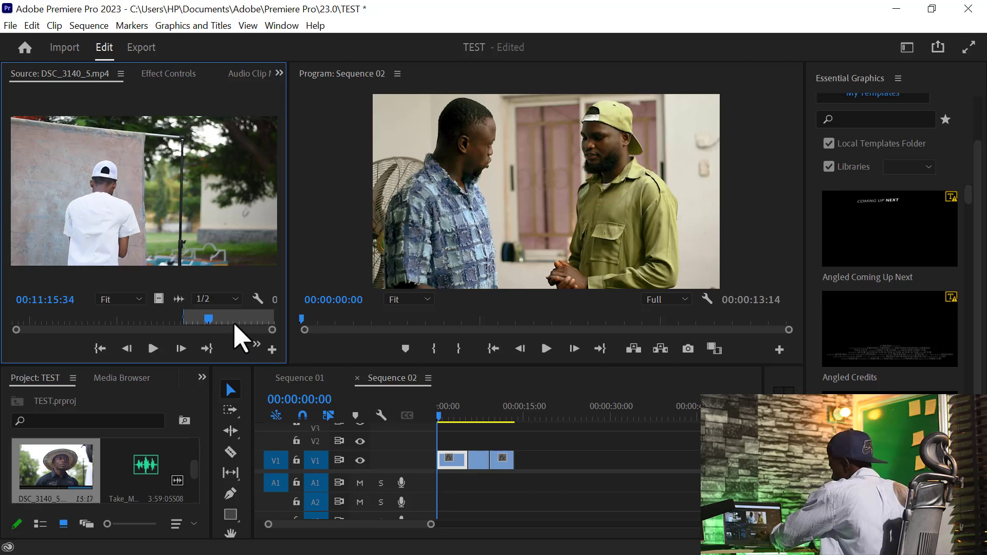
key(o)
drag(210, 321, 185, 321)
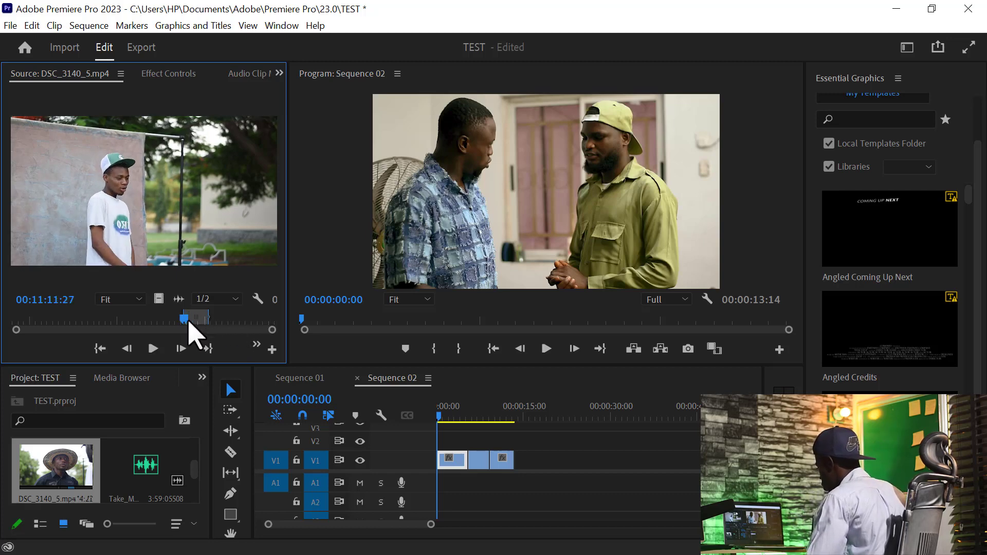
drag(159, 307, 520, 461)
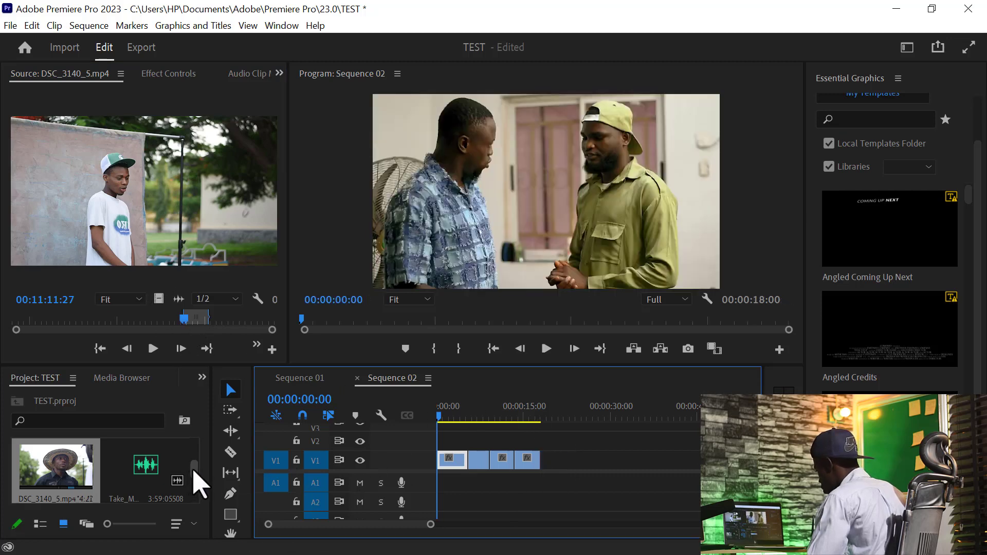
- Mark 00;00;10;12 to 00;00;16;25 in the GRINDIN video, place only its video after the fourth clip on V1, and preview the sequence
drag(194, 480, 192, 441)
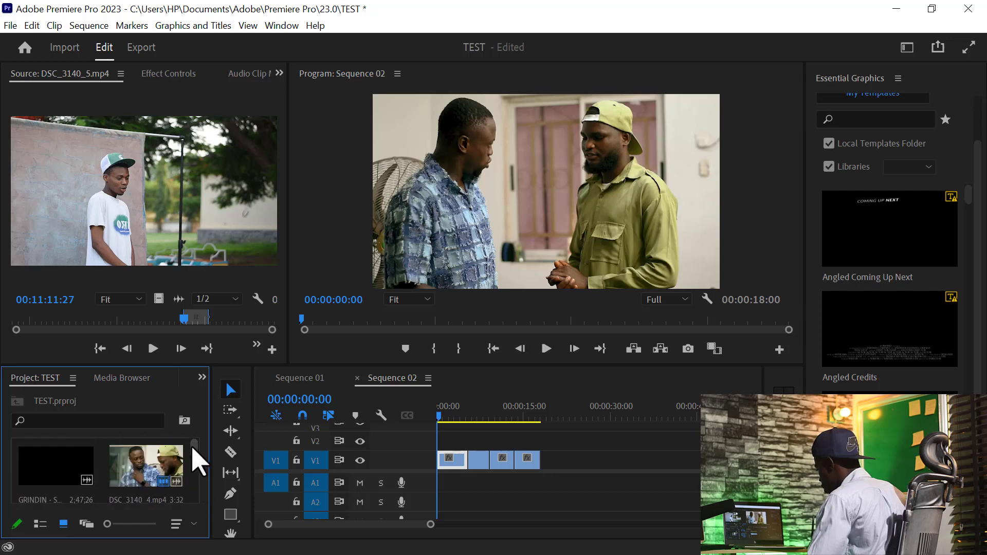
double_click(45, 455)
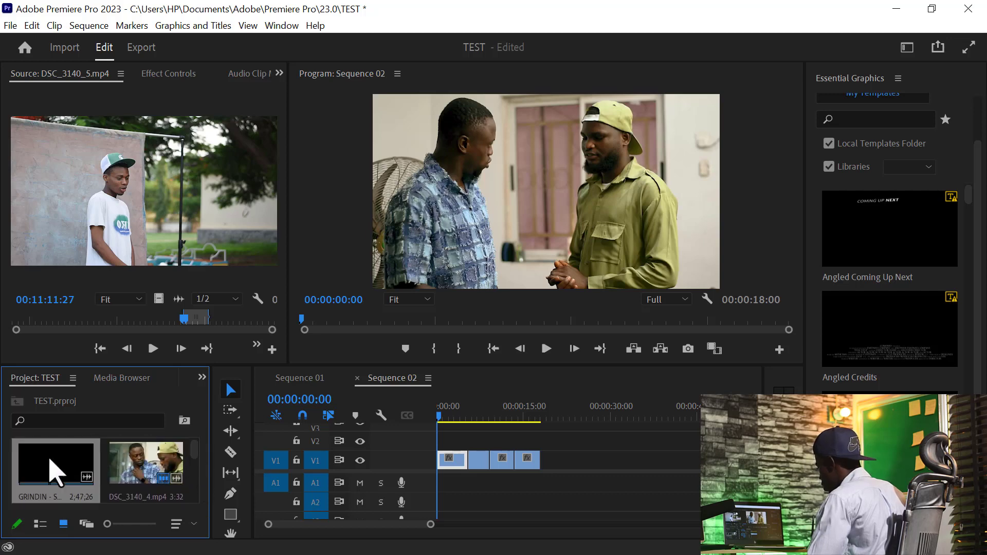
click(28, 320)
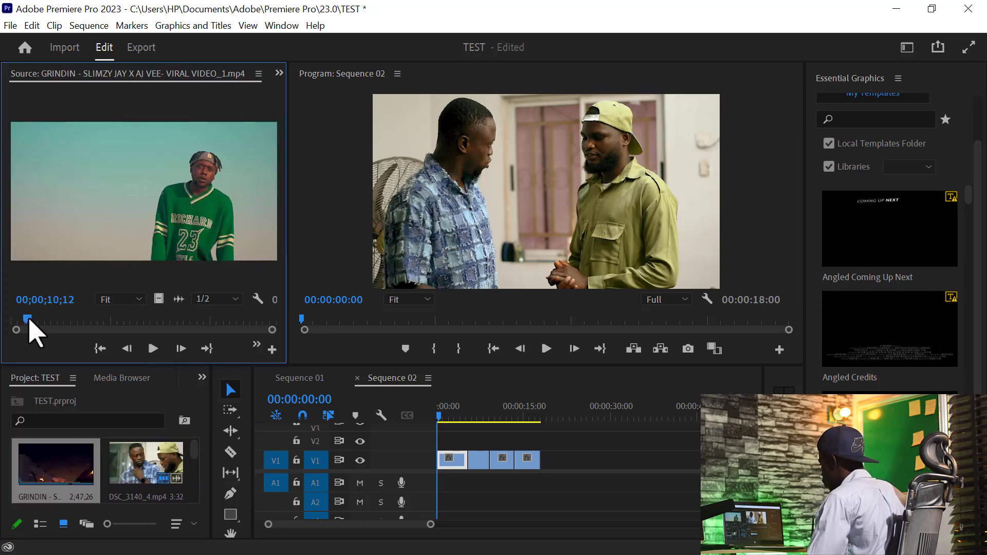
key(i)
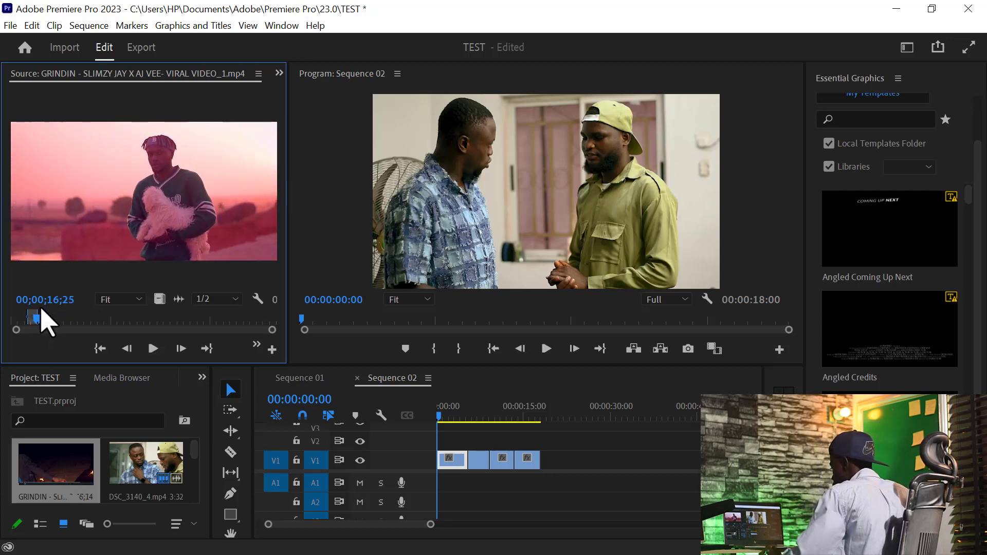
drag(160, 298, 547, 458)
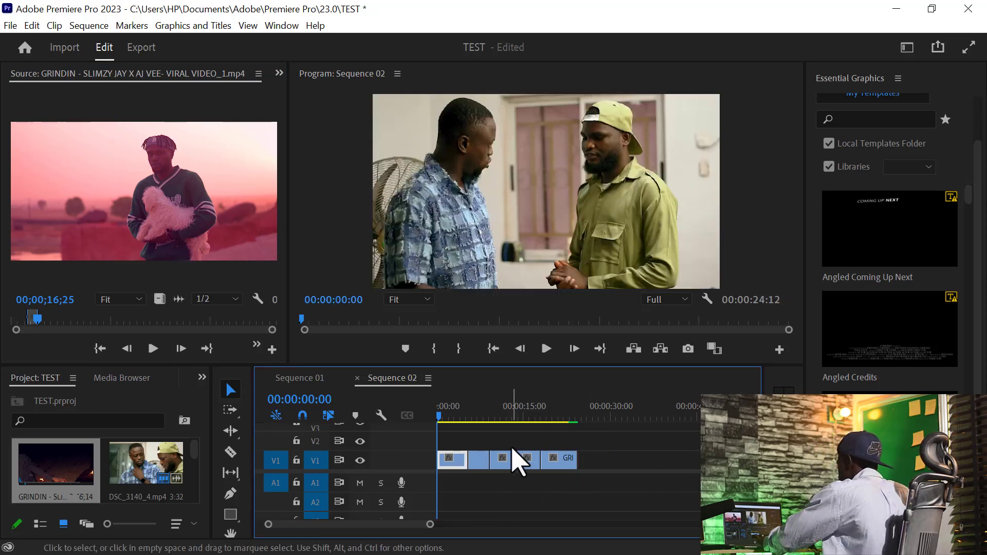
key(space)
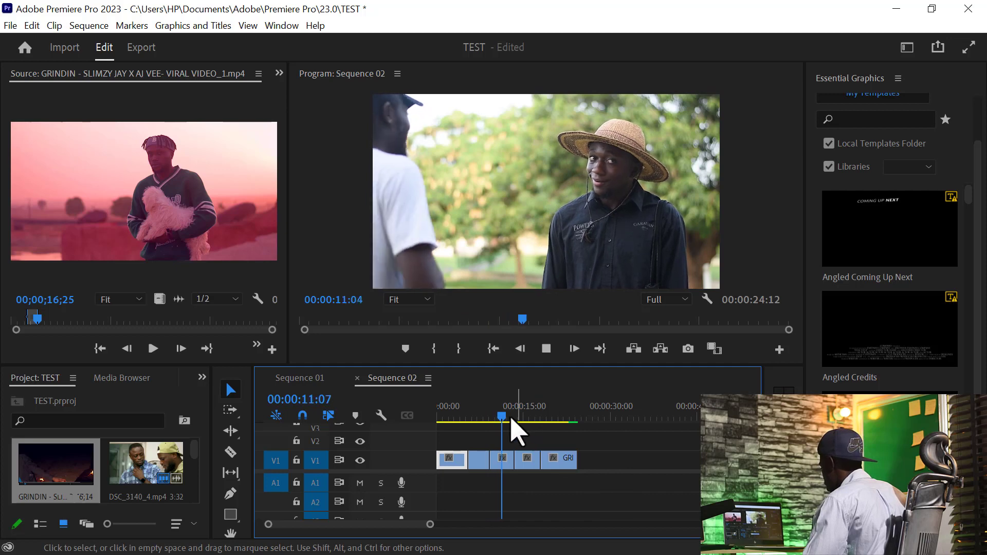
drag(505, 417, 434, 418)
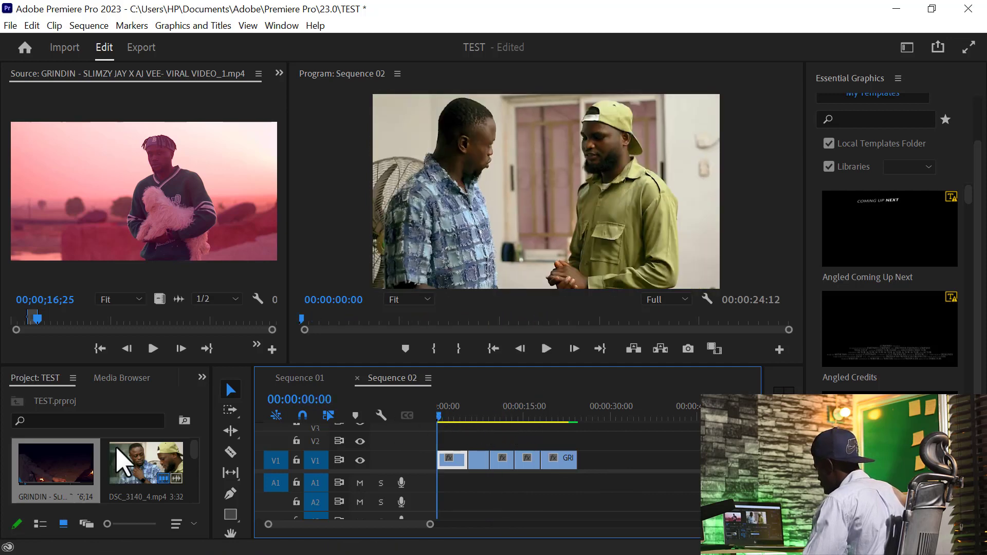
- Open the Take_My_Hand audio file in the Source Monitor and mark its In point at 00;00;51;28
mouse_move(194, 453)
mouse_down()
mouse_move(198, 488)
mouse_move(194, 470)
mouse_up()
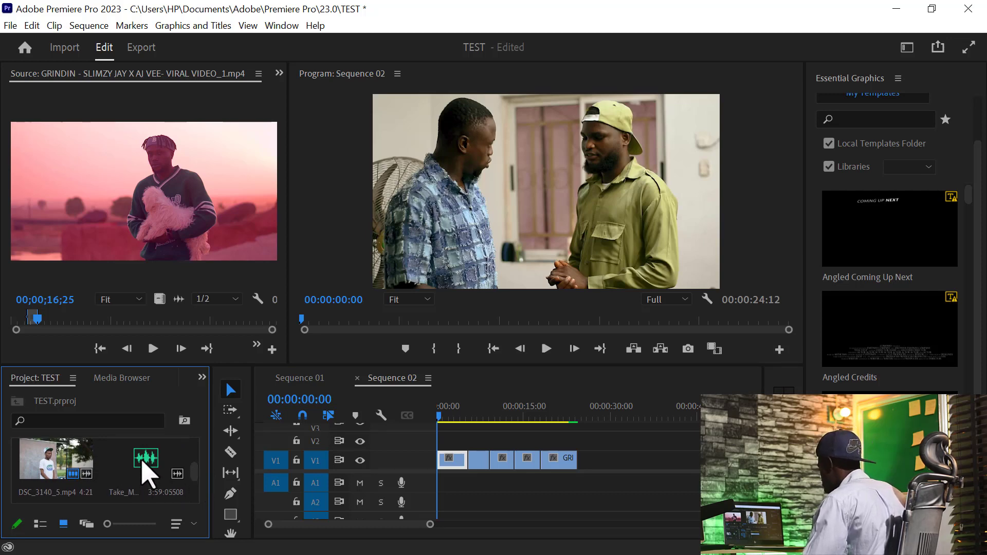
double_click(146, 472)
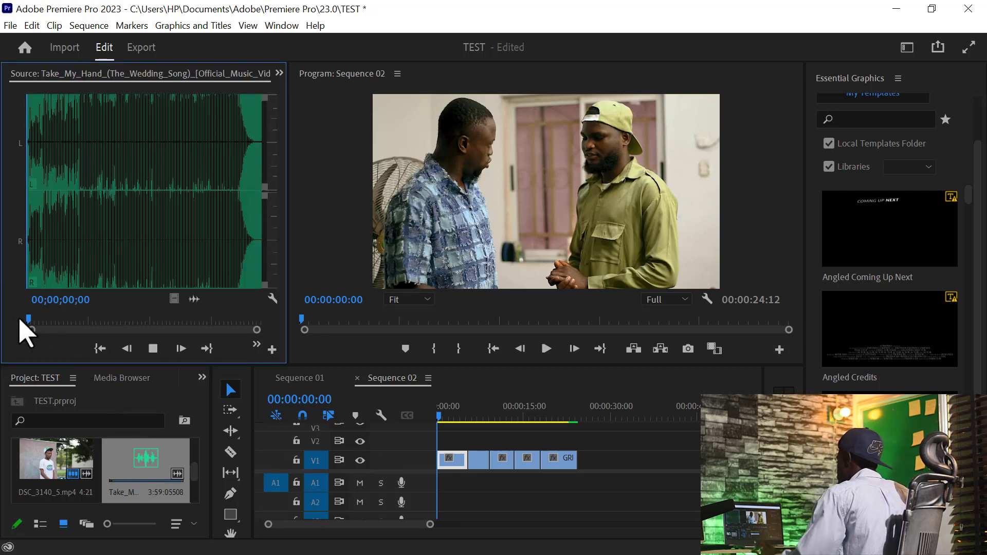
drag(32, 322, 45, 323)
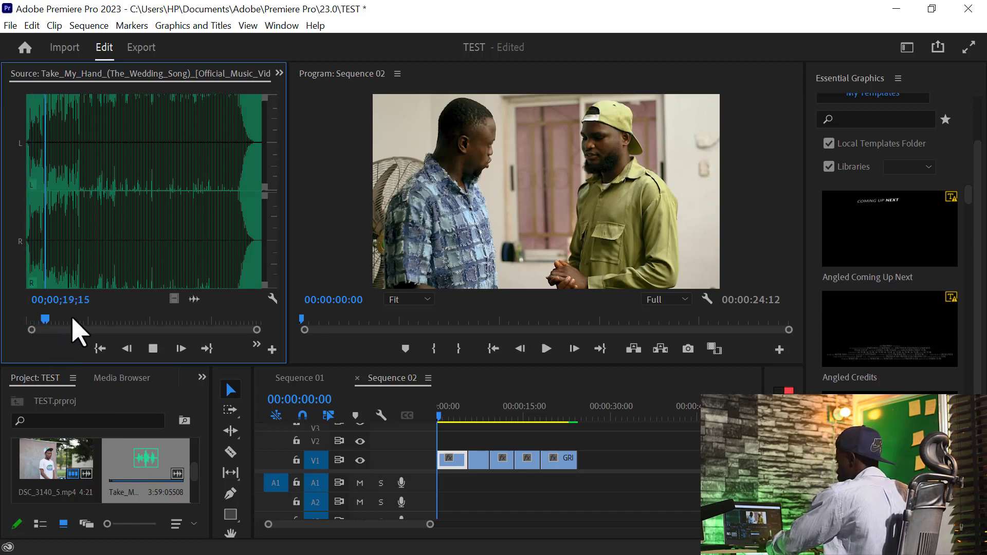
drag(73, 320, 79, 323)
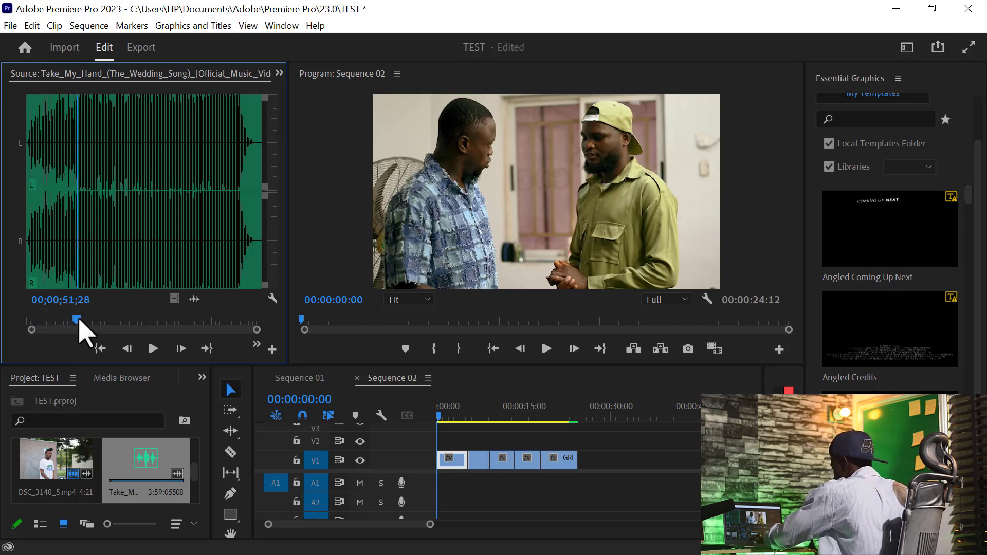
key(i)
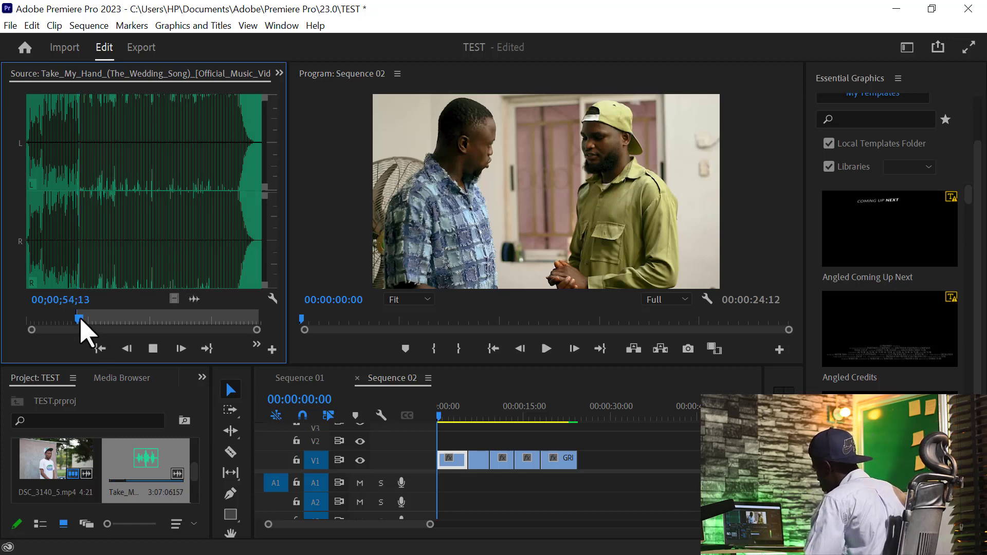
- Mark the song's Out point at 00;01;15;29 and place the marked audio at the start of A1
drag(84, 323, 100, 324)
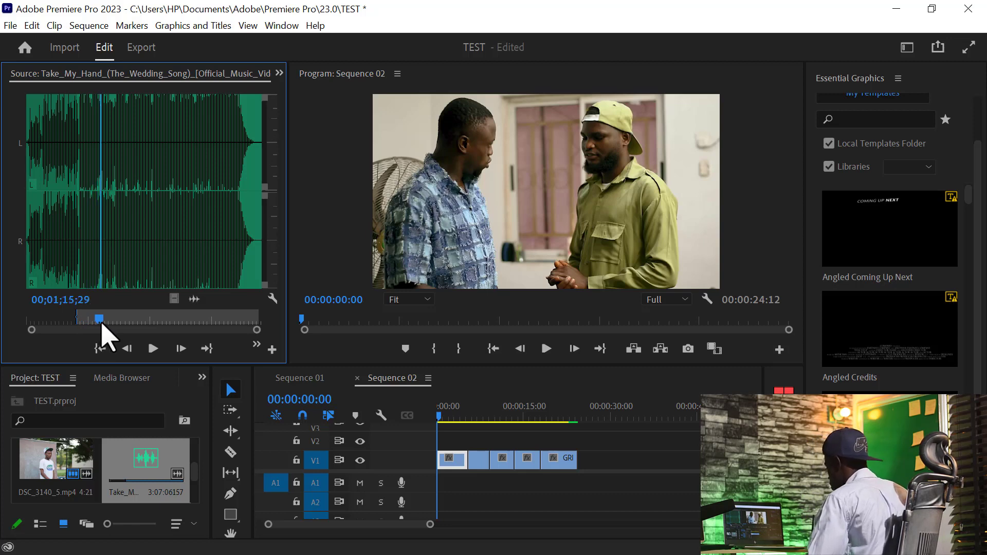
key(o)
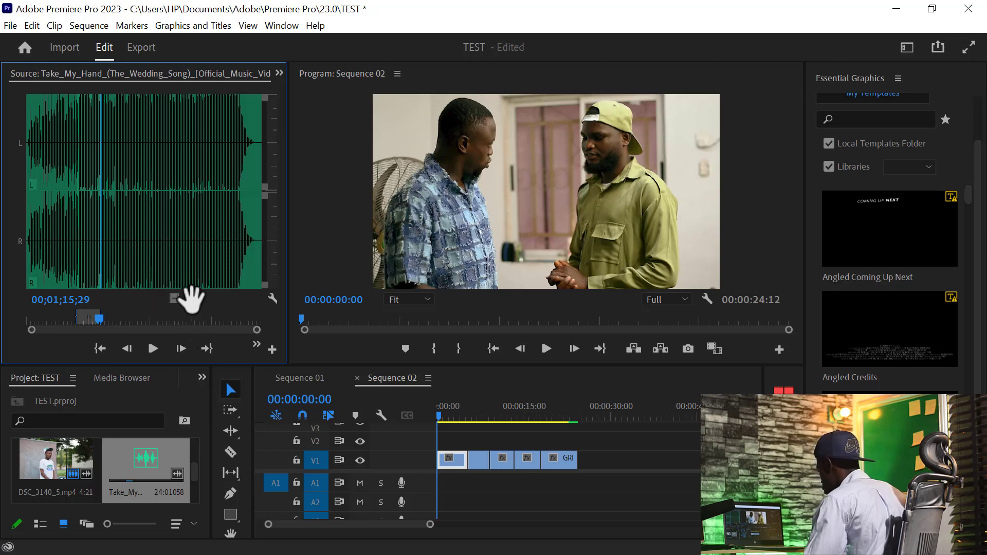
drag(191, 300, 434, 491)
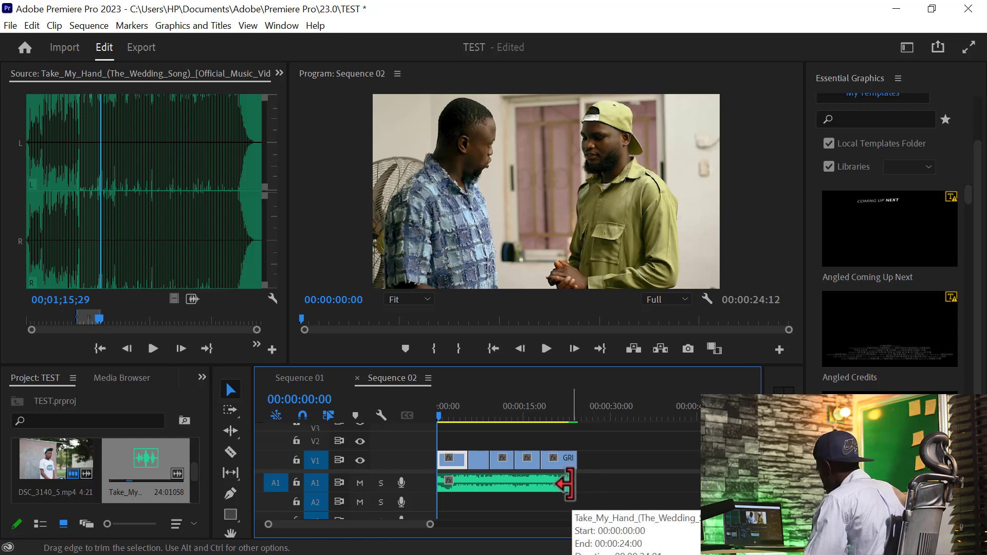
- Extend the end of the song clip on A1 to line up with the end of the last video clip
drag(570, 483, 565, 483)
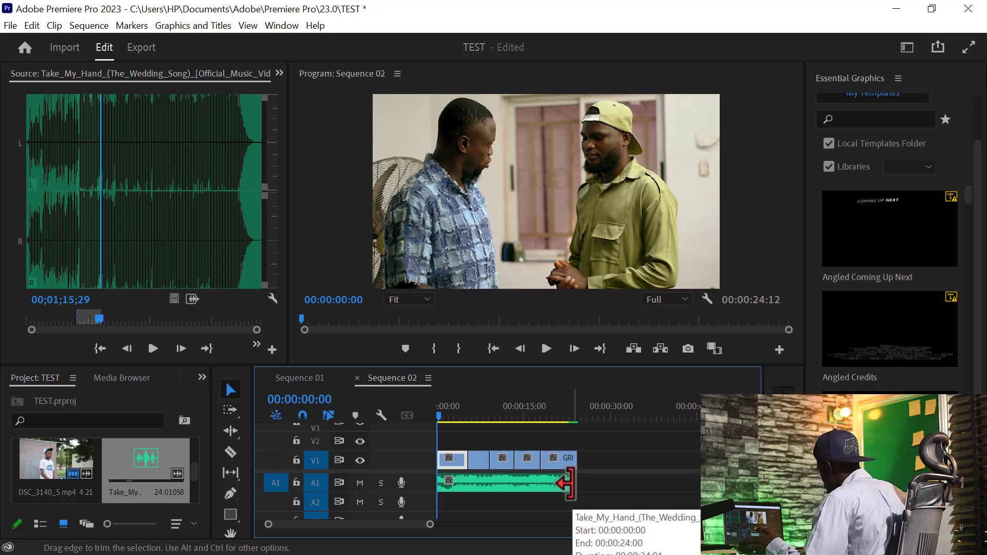
mouse_move(569, 483)
mouse_down()
mouse_move(513, 483)
mouse_move(576, 483)
mouse_up()
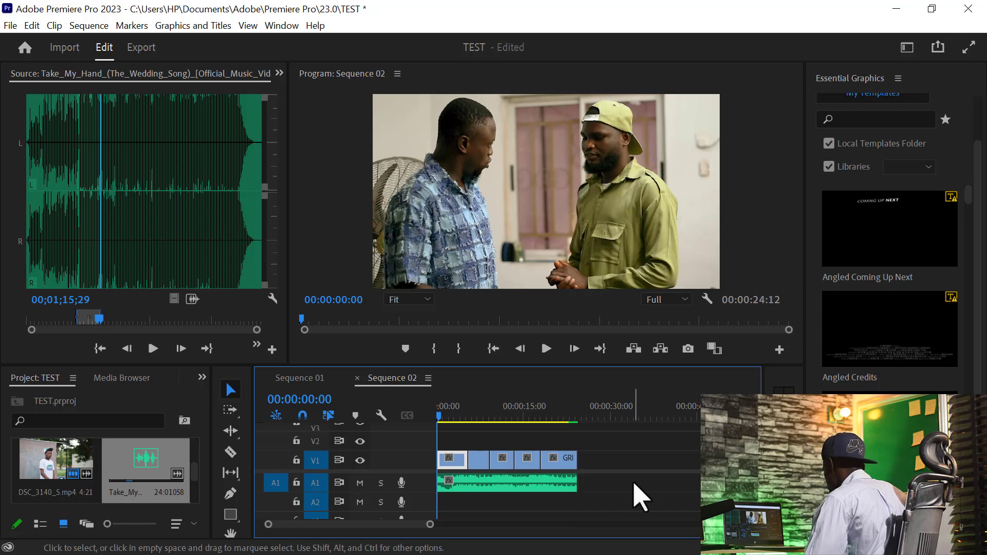
drag(577, 483, 576, 458)
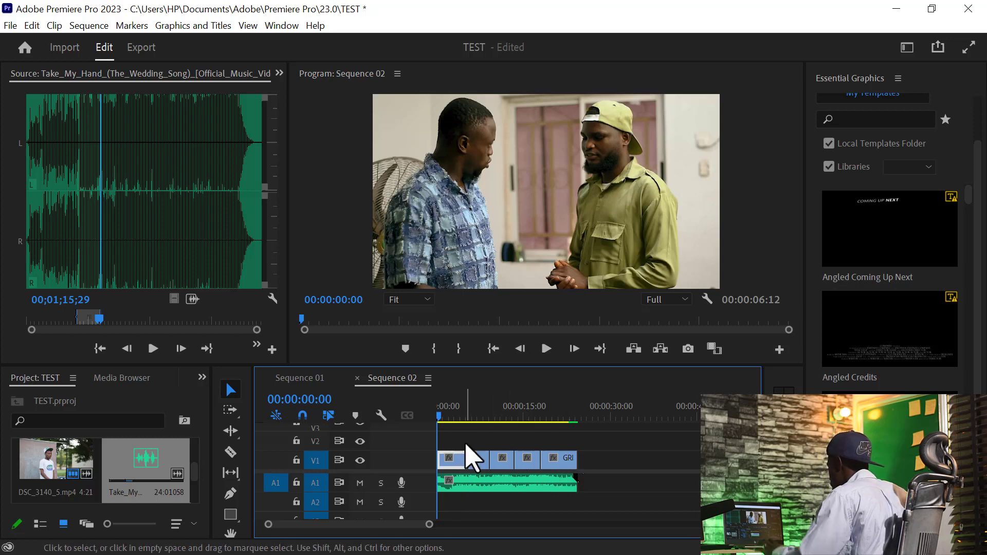
- Preview the rough cut with its music and scrub through the clips, checking the transitions up to the end of the sequence
key(space)
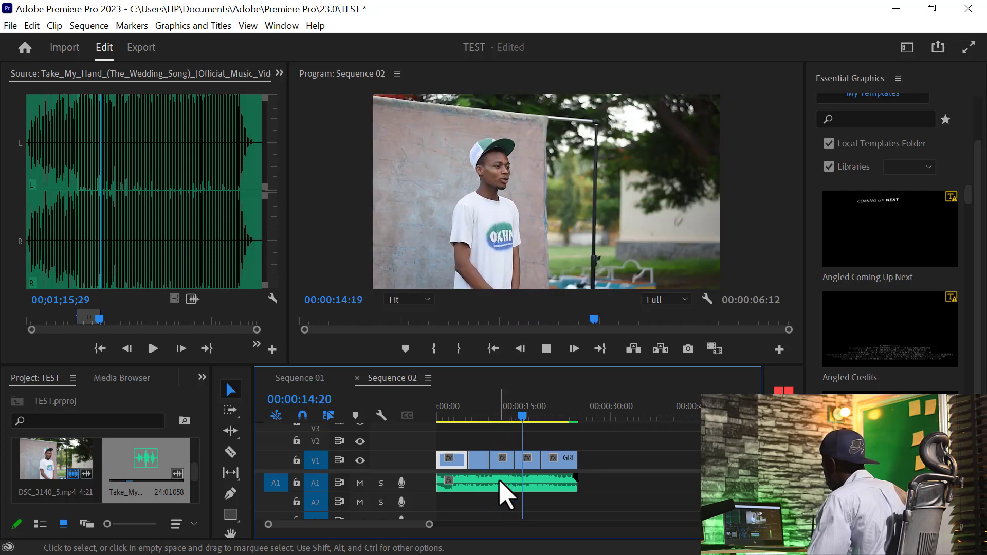
key(space)
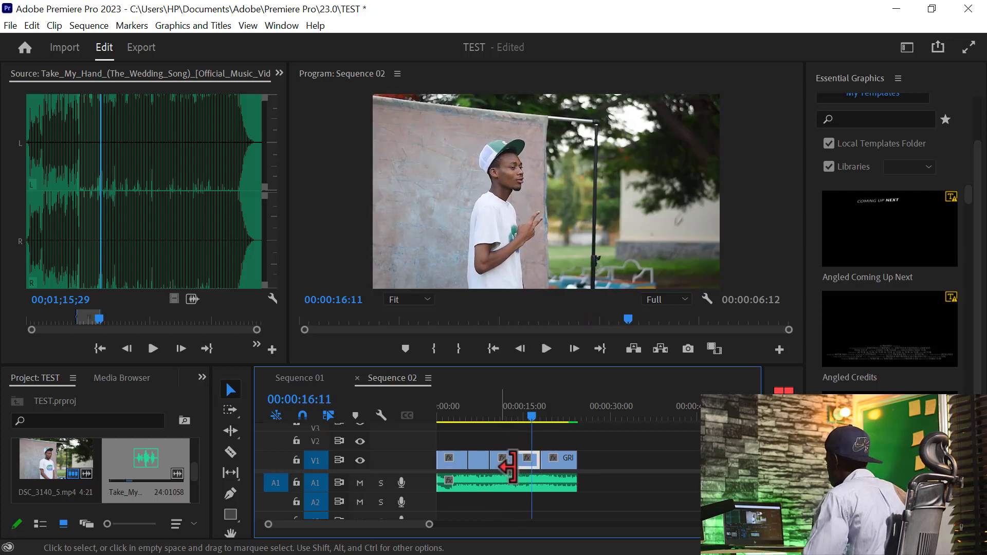
click(526, 458)
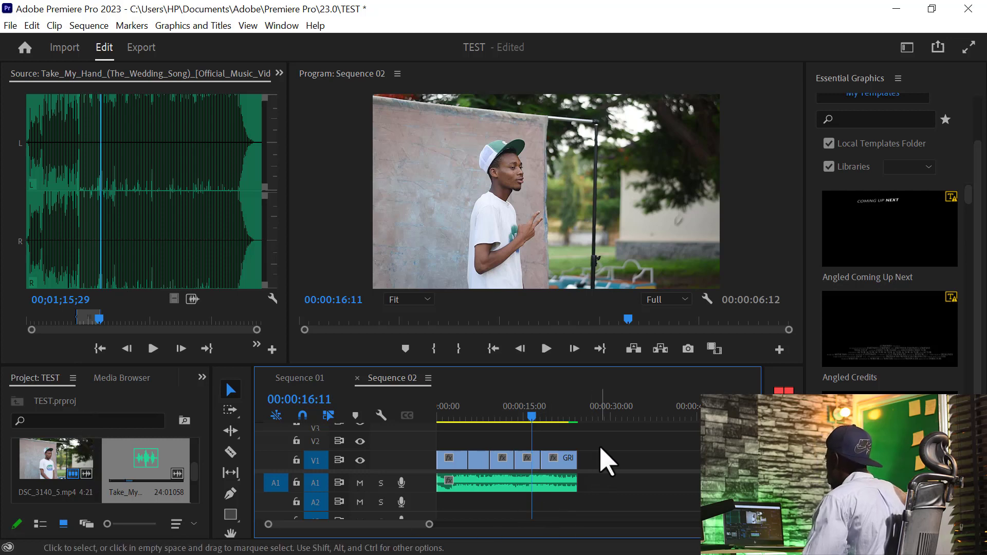
click(584, 417)
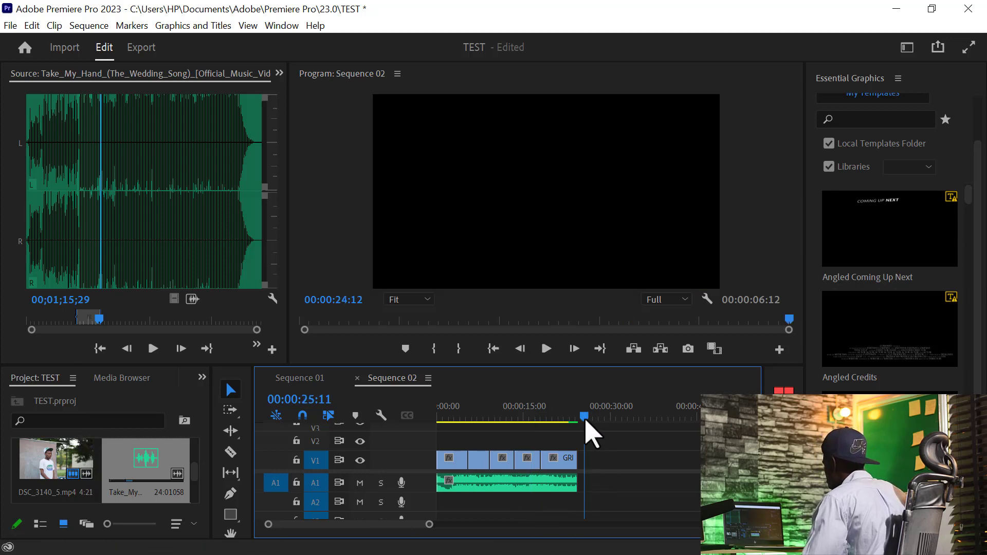
drag(585, 421, 553, 417)
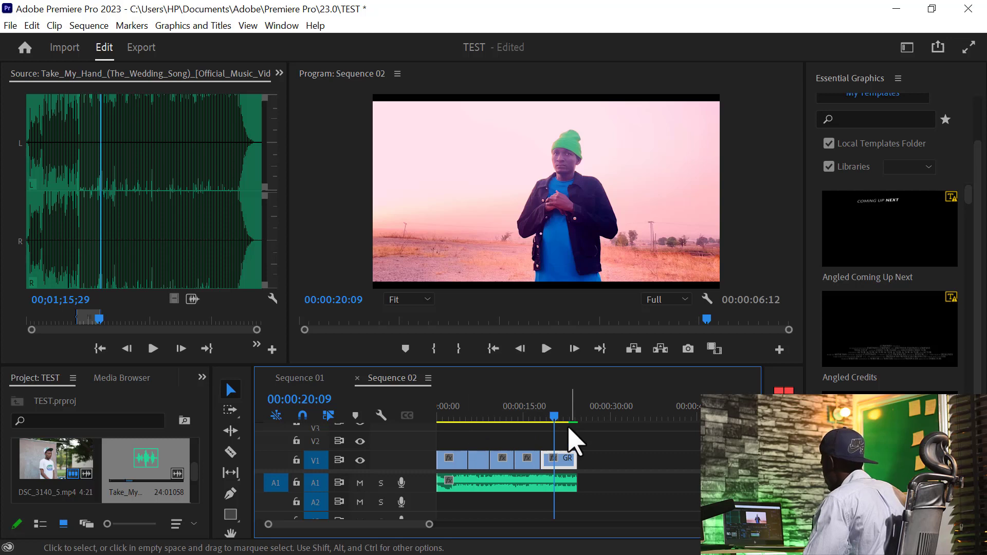
click(583, 420)
drag(583, 418, 561, 416)
click(582, 418)
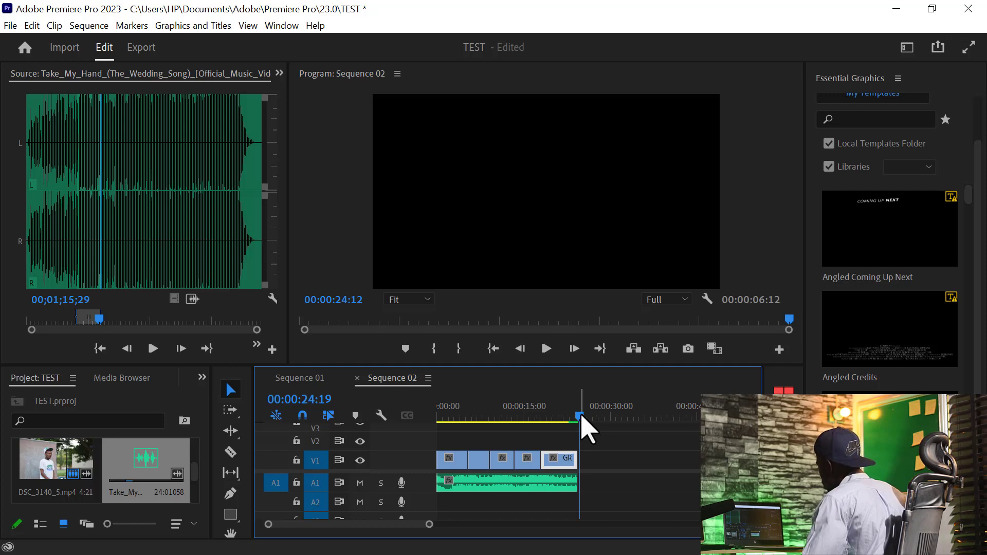
drag(582, 417, 506, 419)
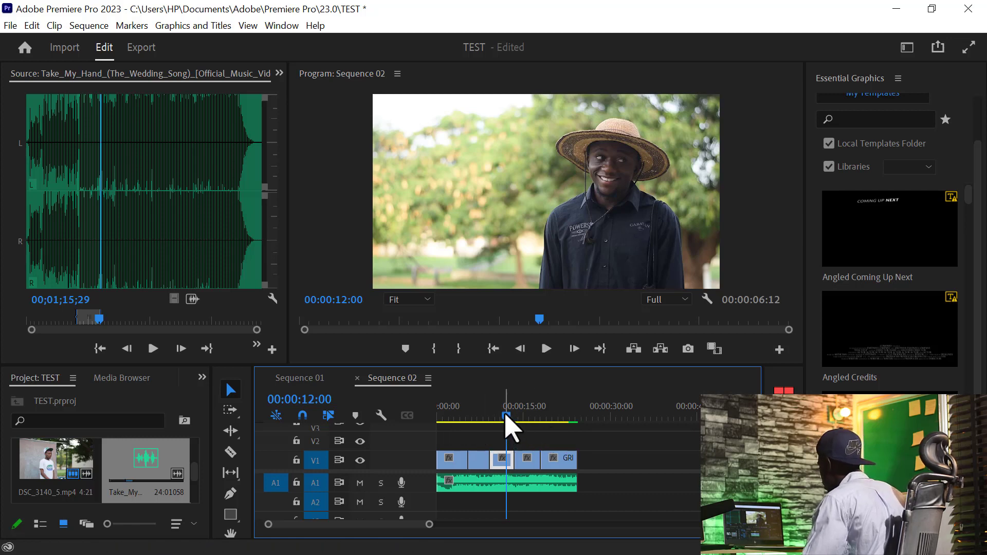
- Preview the opening of the sequence from its start and render the whole sequence with Render In to Out
drag(506, 415, 434, 406)
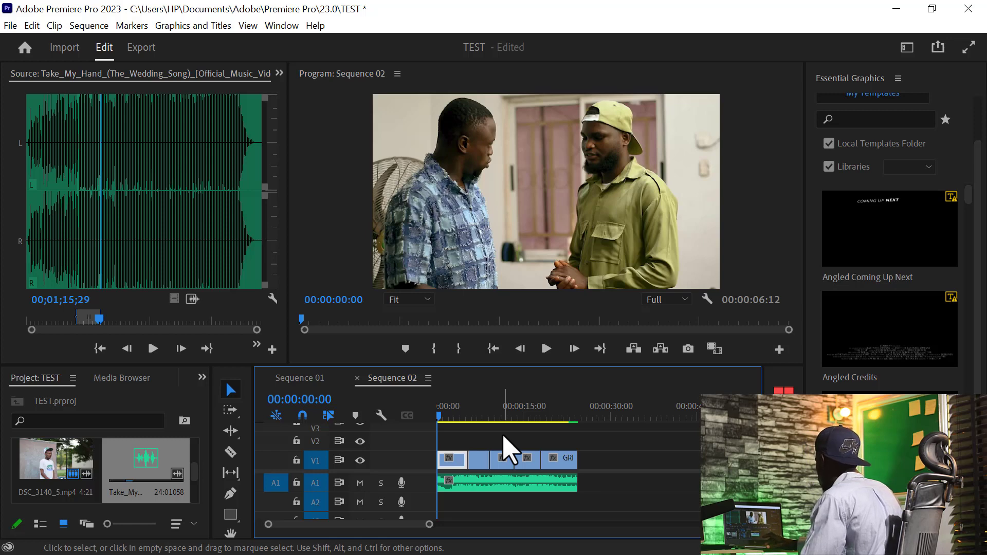
key(space)
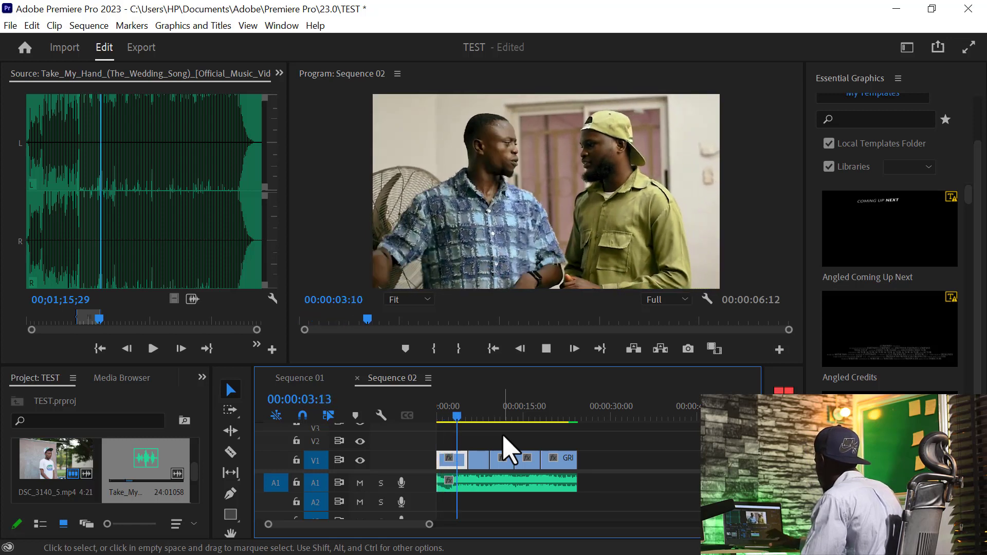
key(space)
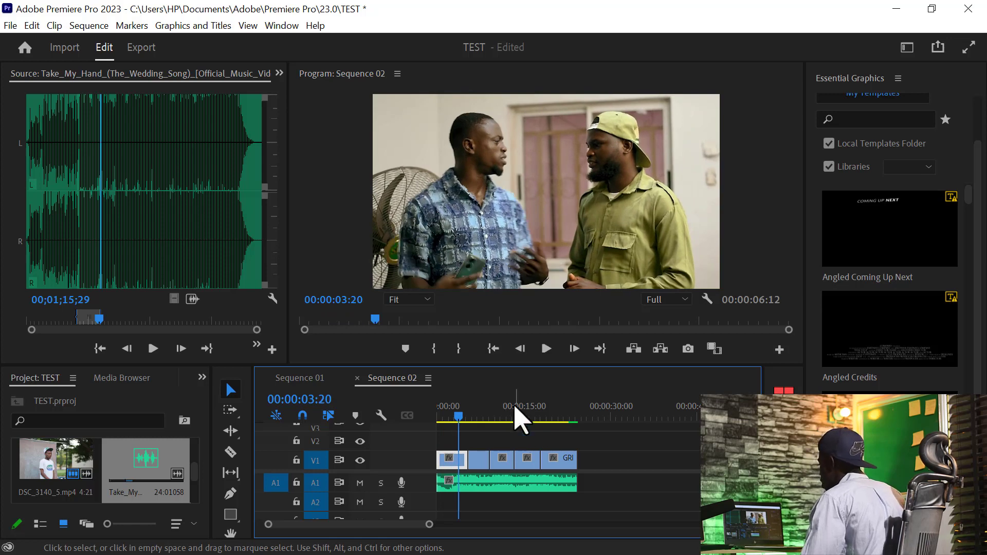
click(88, 25)
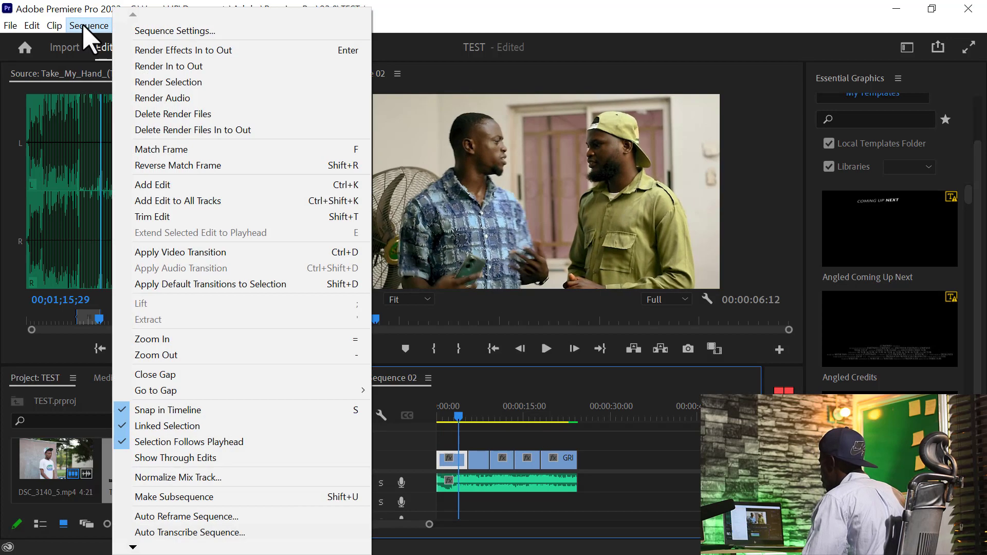
click(170, 67)
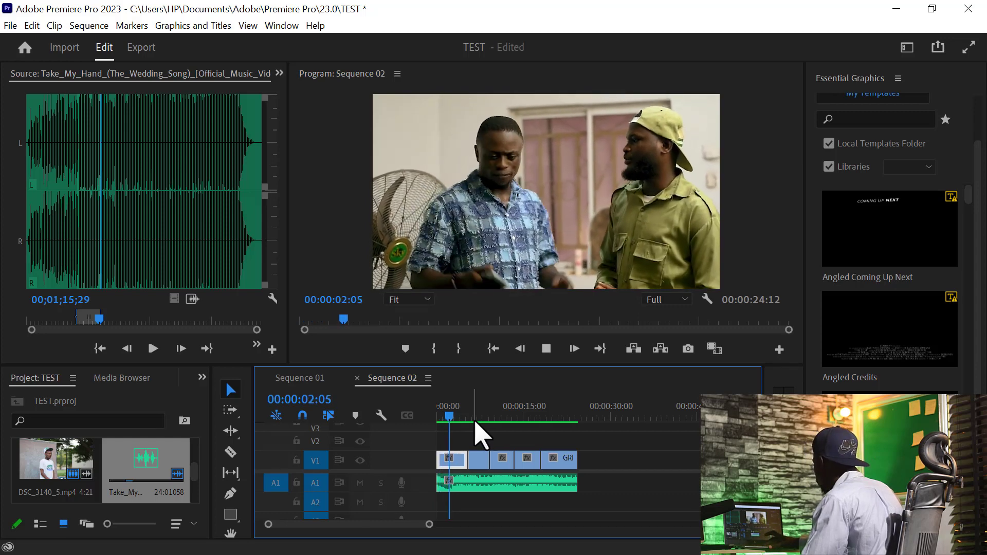
- Stop the preview and mark the sequence's Out point at 00:00:24:19, just past the end of the last clip
key(space)
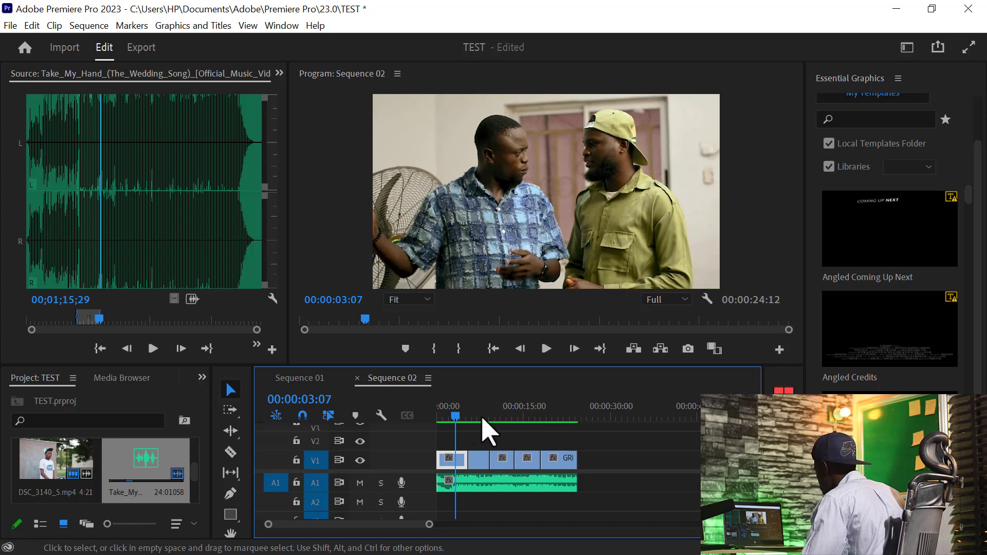
drag(453, 417, 579, 415)
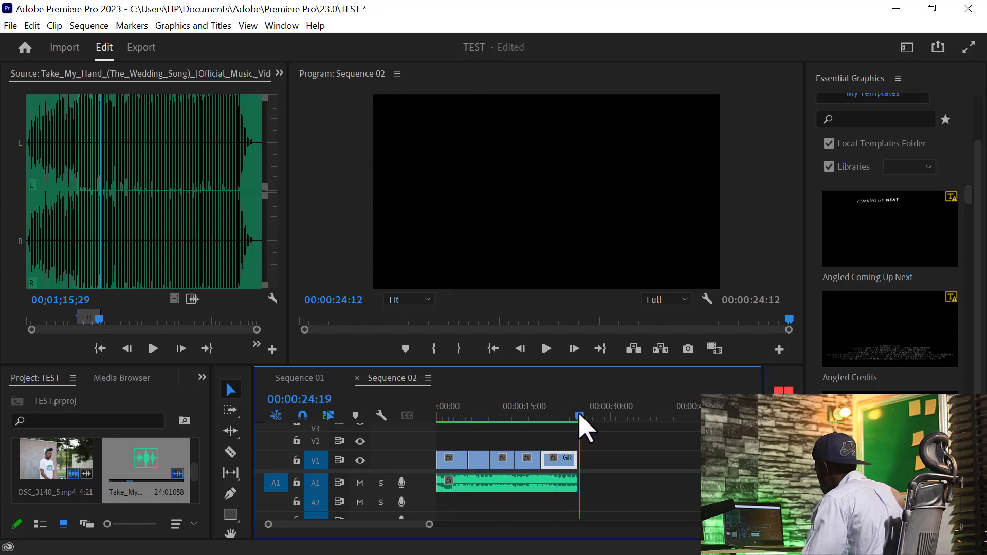
key(o)
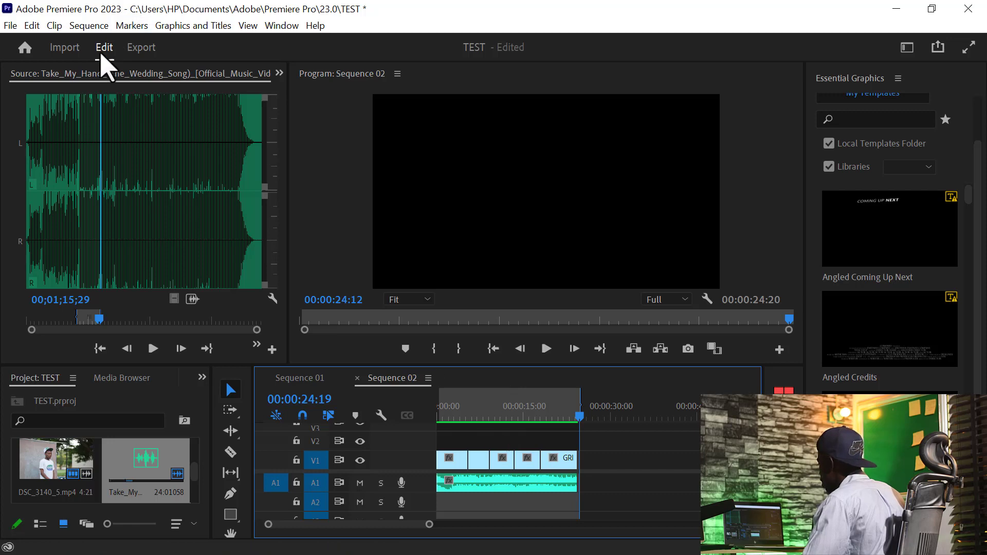
- Set up a media file export of the sequence named TSTTTT in H.264 format
click(138, 48)
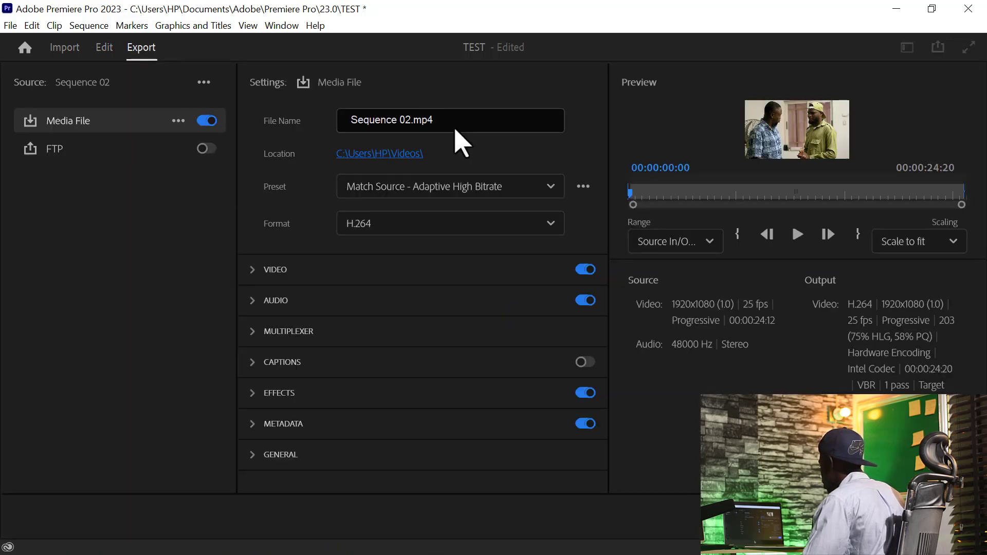
click(437, 120)
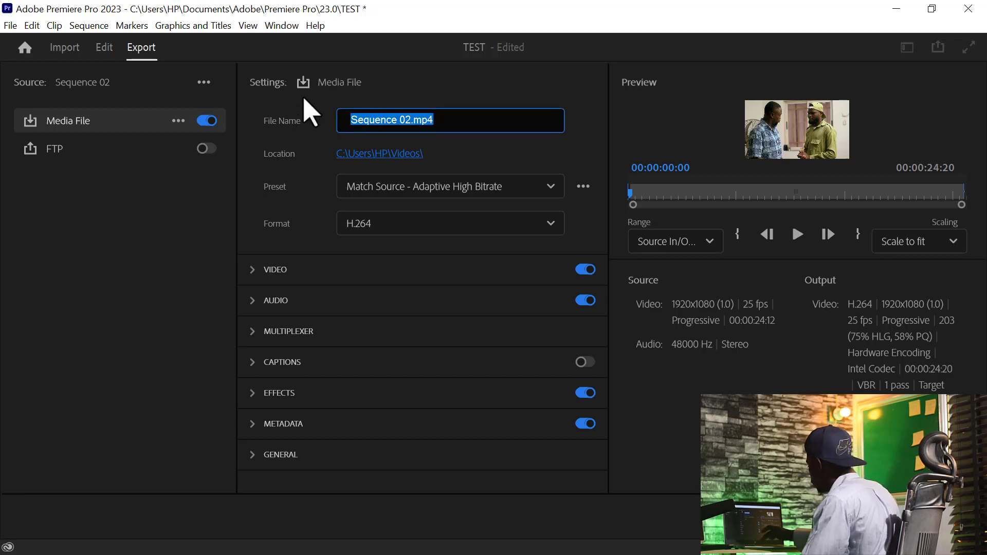
text(TSTTTT)
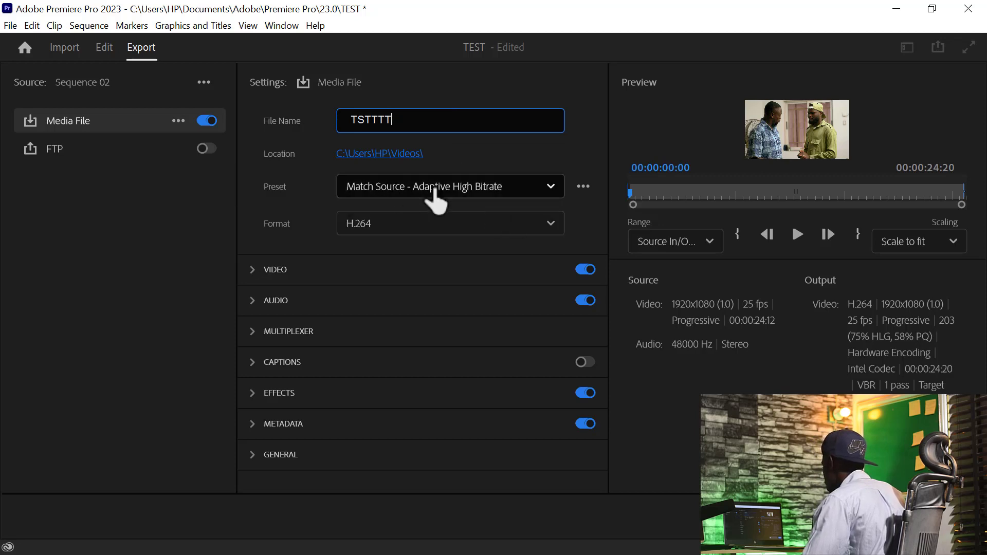
click(413, 227)
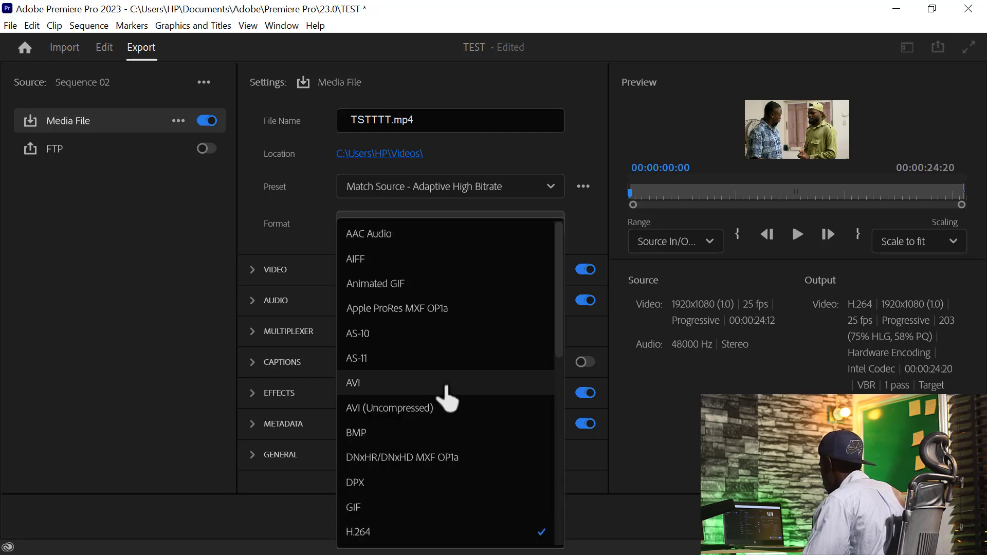
drag(566, 329, 440, 397)
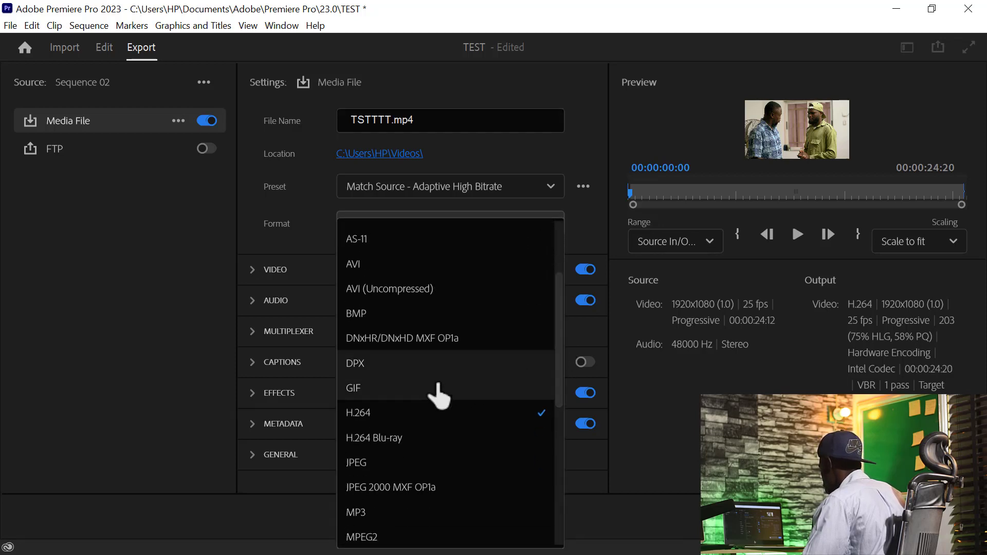
click(409, 431)
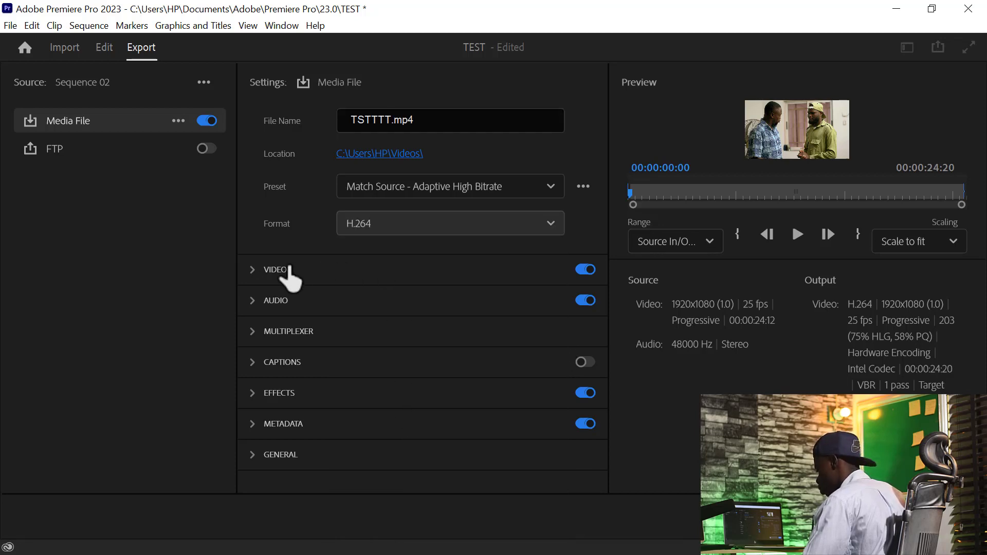
- Enable Render at Maximum Depth and Use Maximum Render Quality in the export's video settings
click(282, 275)
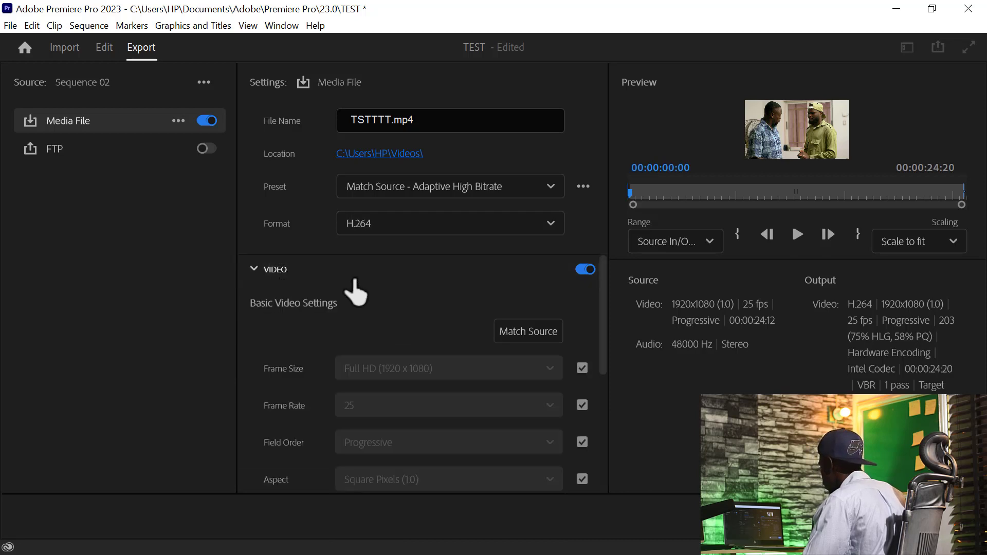
drag(601, 298, 597, 397)
click(265, 325)
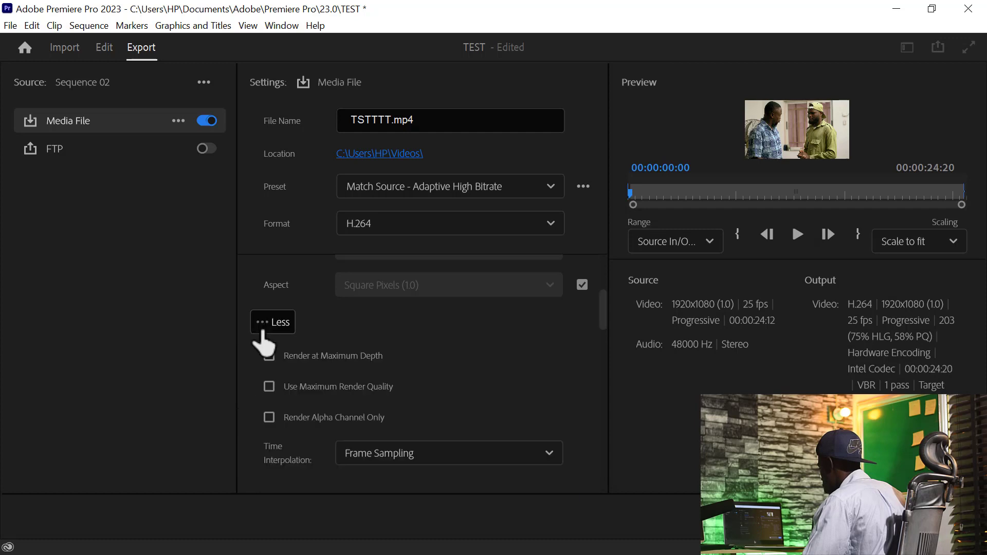
click(269, 357)
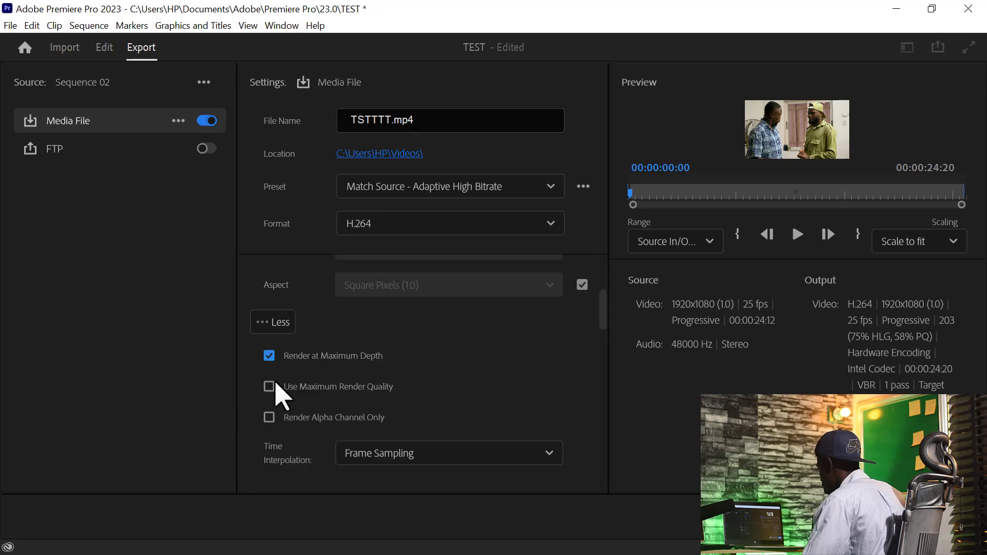
click(269, 388)
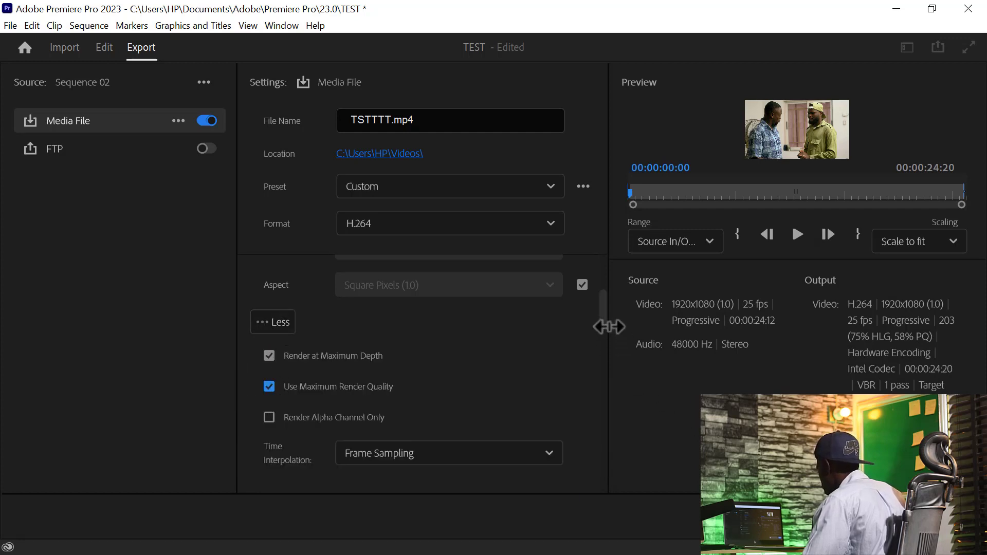
- Keep the export's bitrate encoding at VBR, 1 pass and set the target bitrate to 15.366 Mbps
drag(604, 314, 581, 436)
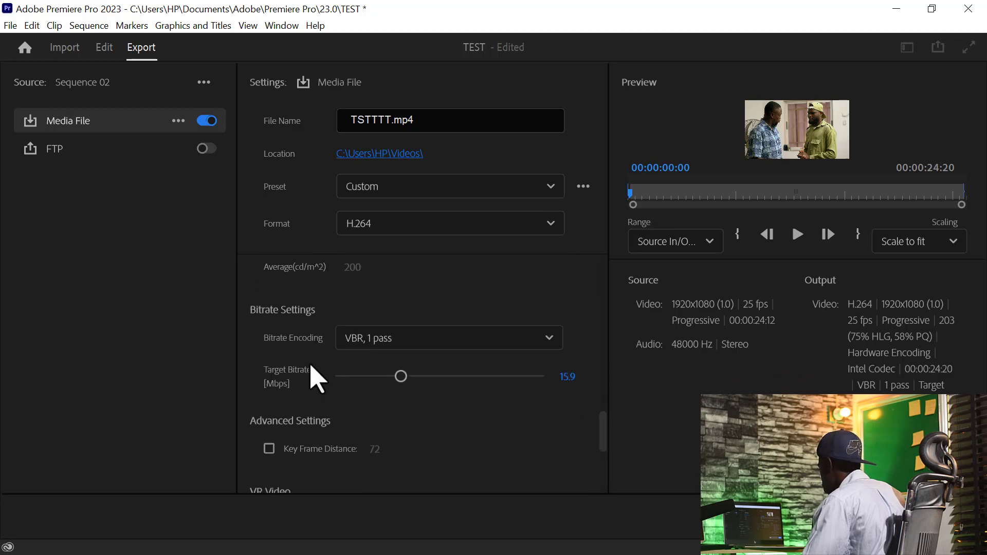
click(404, 341)
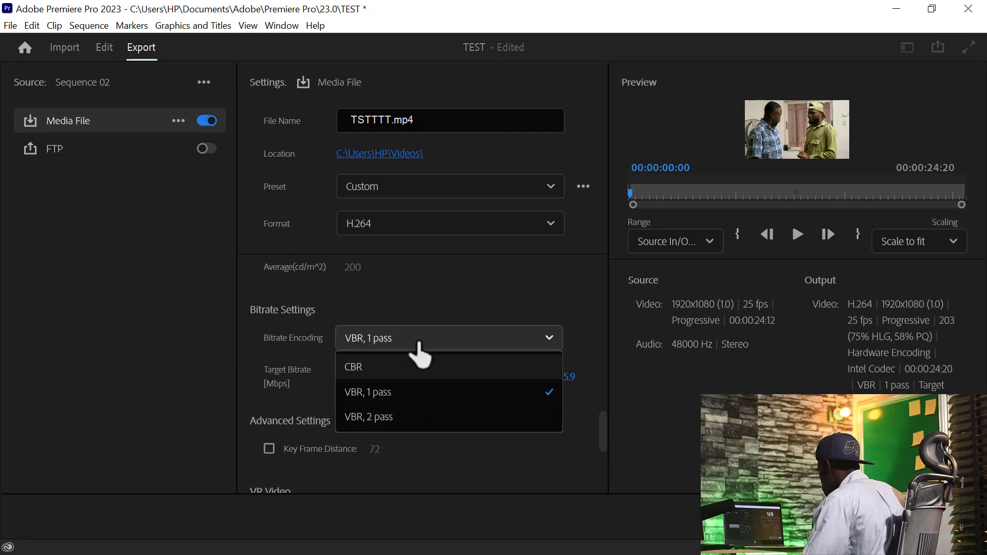
click(418, 394)
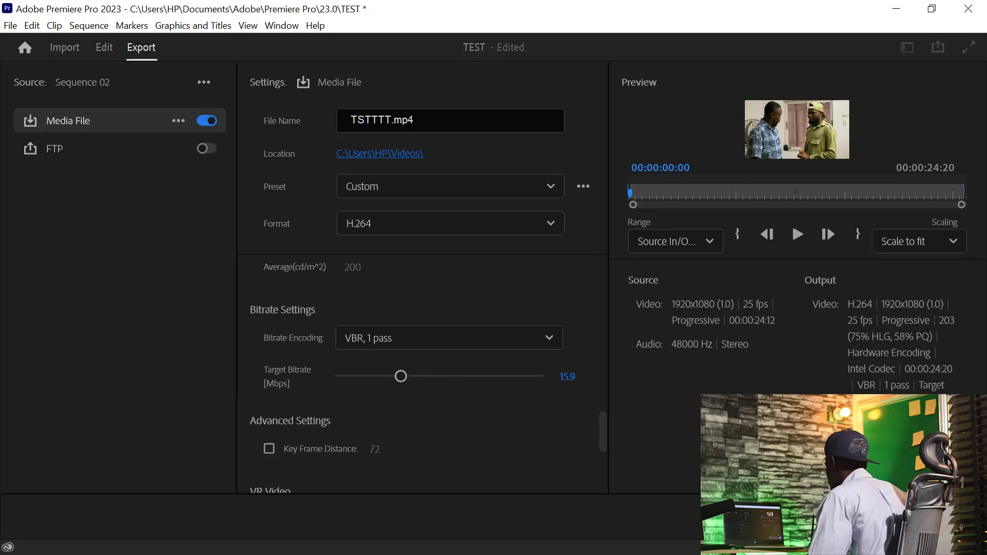
click(374, 379)
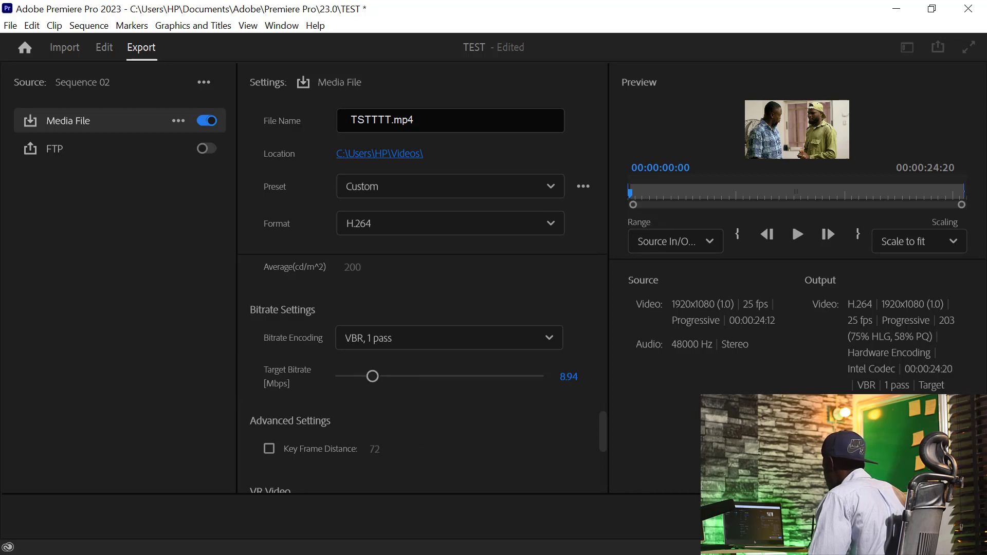
click(433, 377)
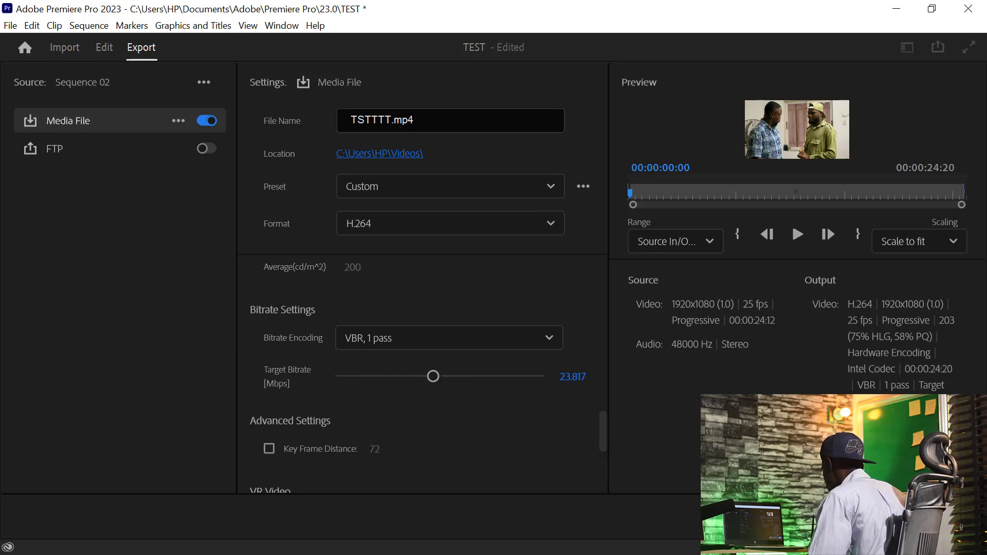
click(405, 377)
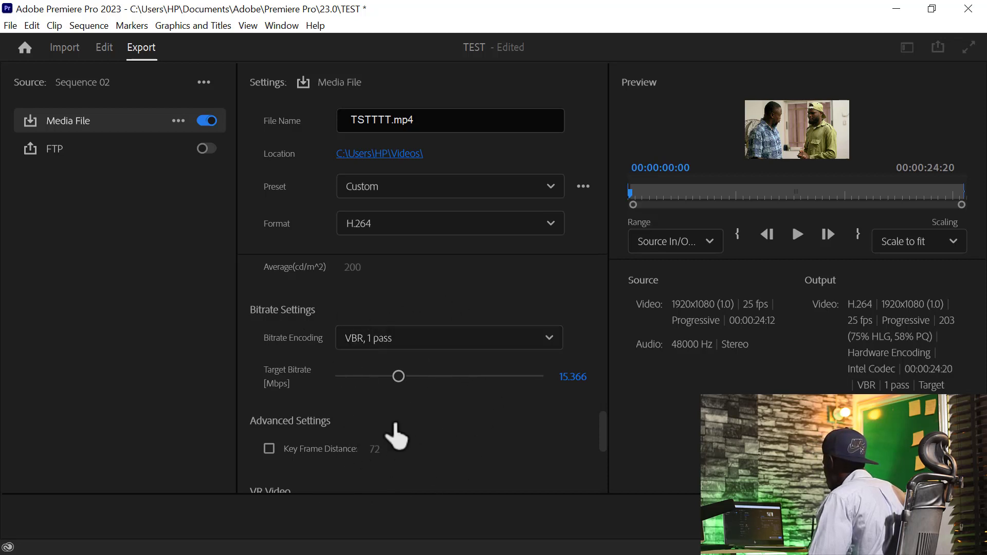
click(398, 376)
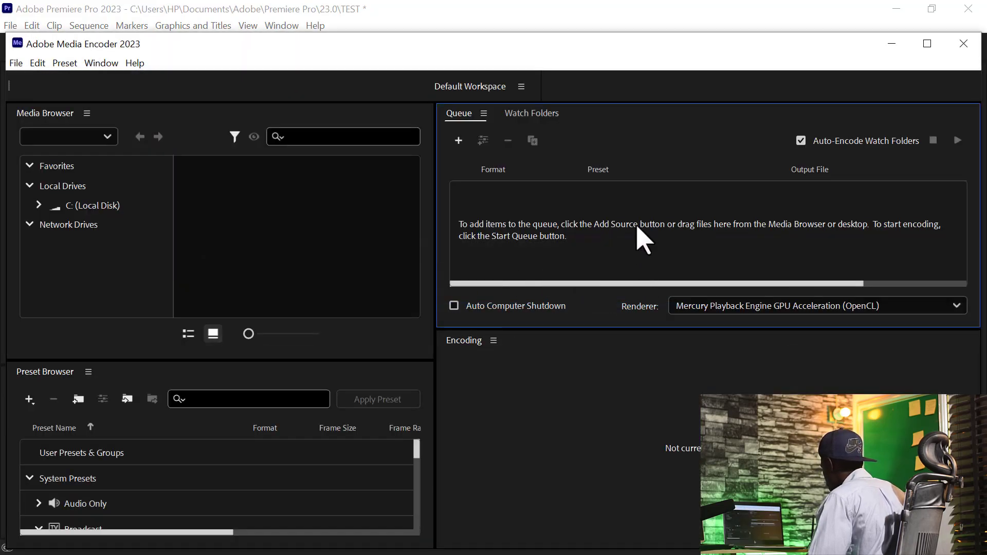
- Encode the queued Sequence 02 export to TSTTTT.mp4 in Adobe Media Encoder and minimize its window
click(770, 219)
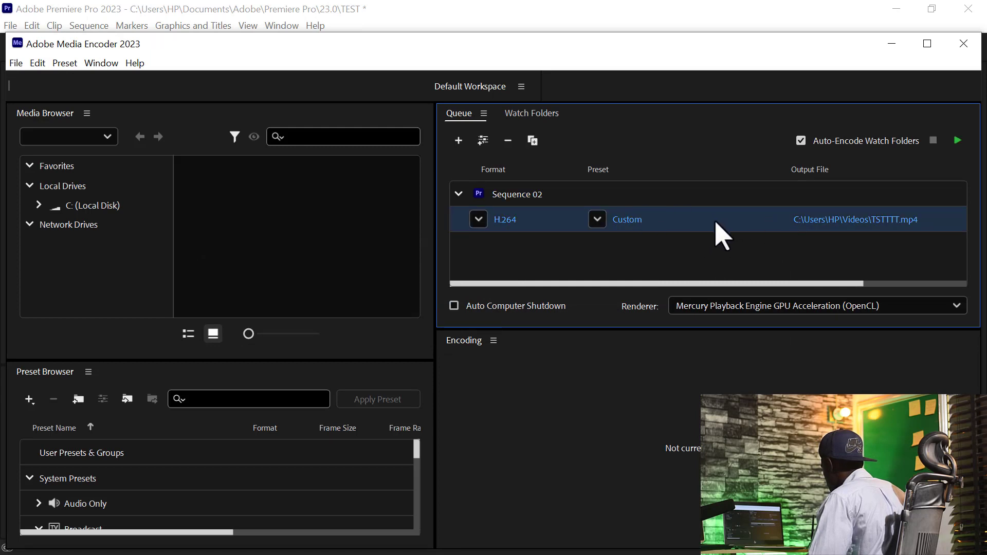
click(957, 142)
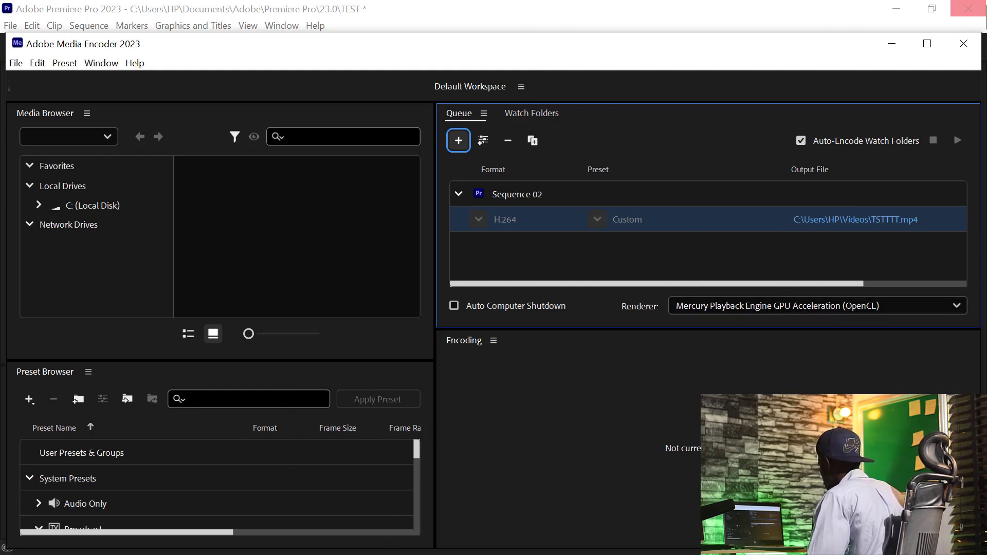
click(893, 43)
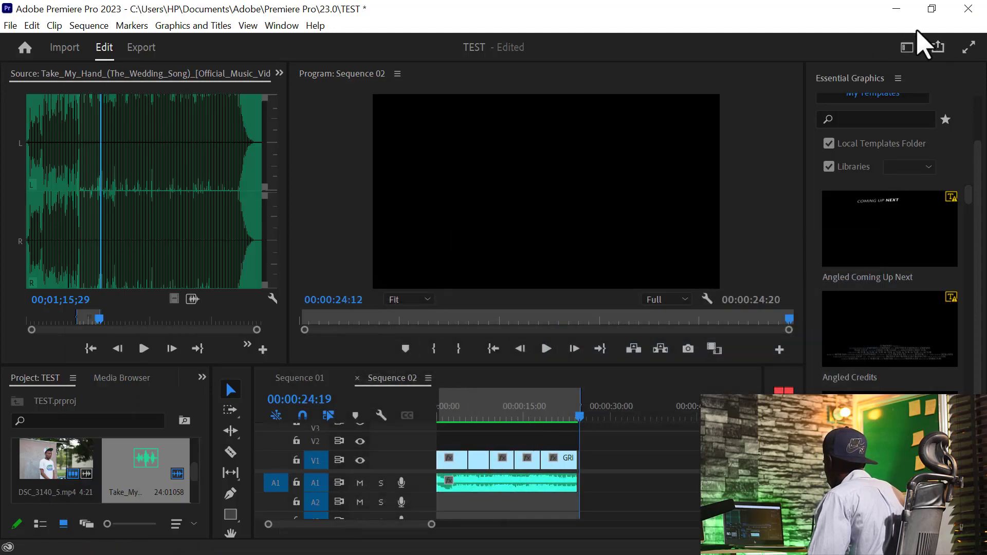
- Switch to File Explorer, find the exported TSTTTT file in the Videos folder and play it in VLC media player
click(898, 10)
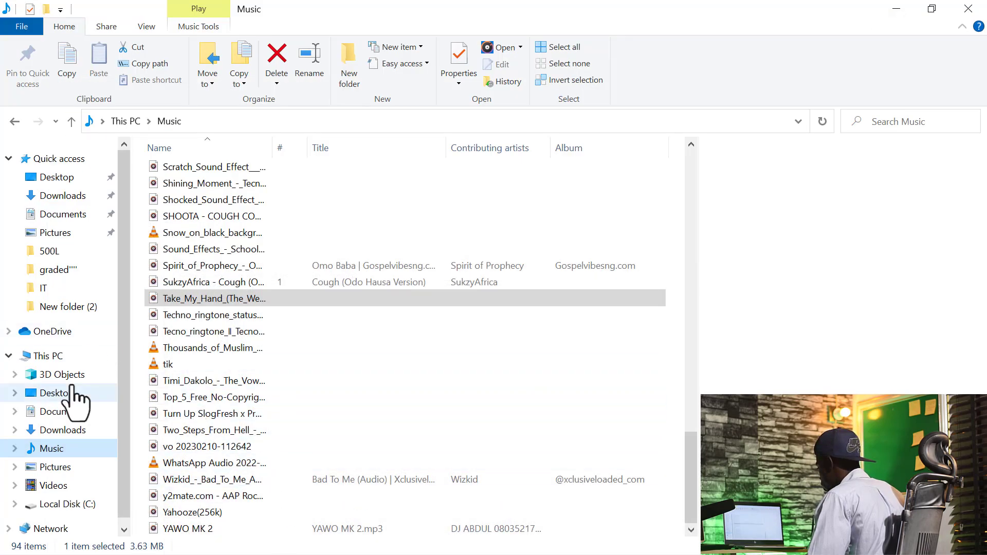
click(51, 485)
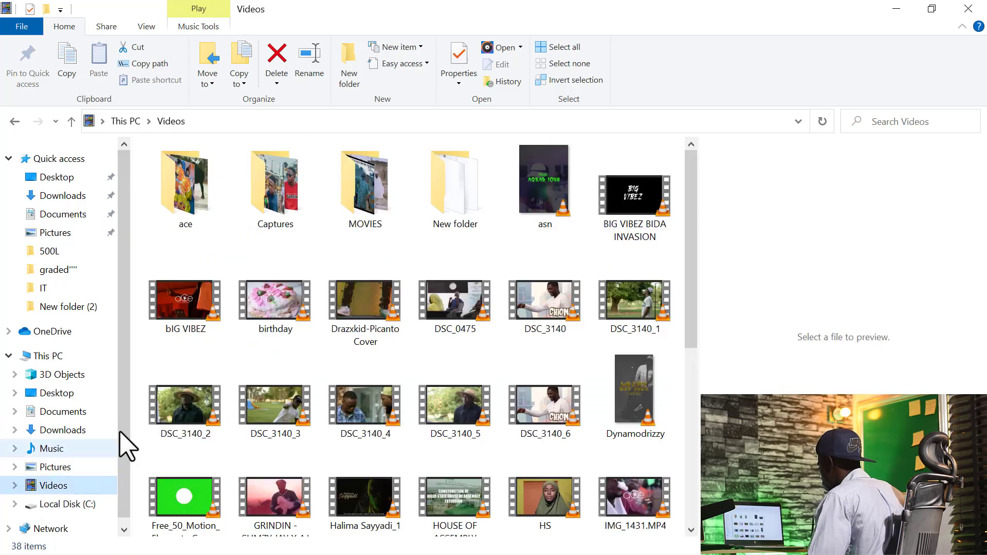
key(Left)
click(471, 299)
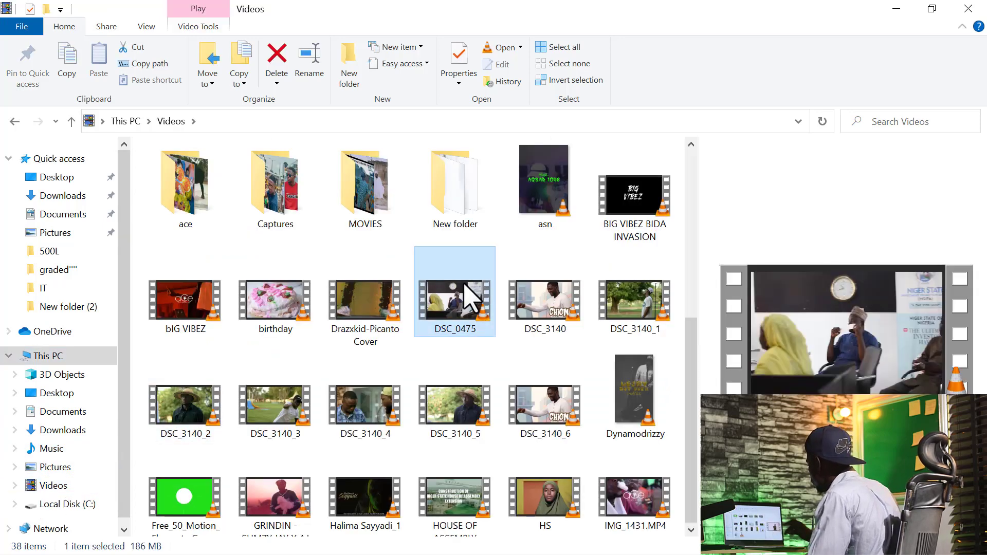
key(t)
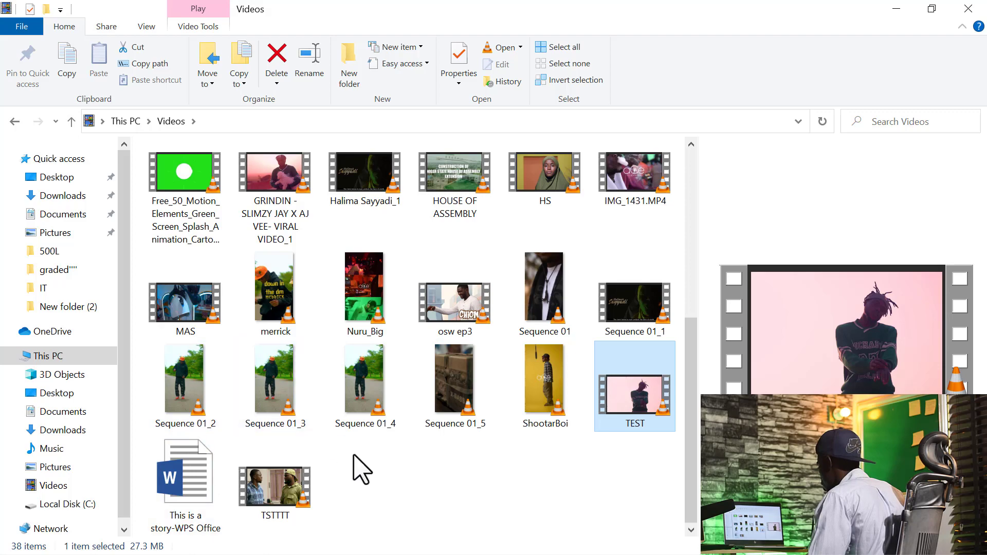
click(269, 487)
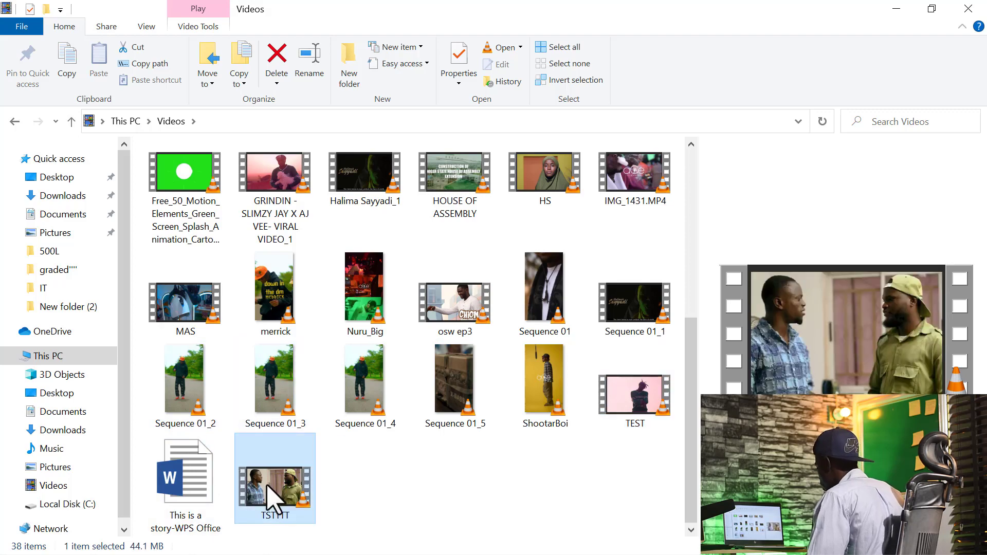
double_click(267, 486)
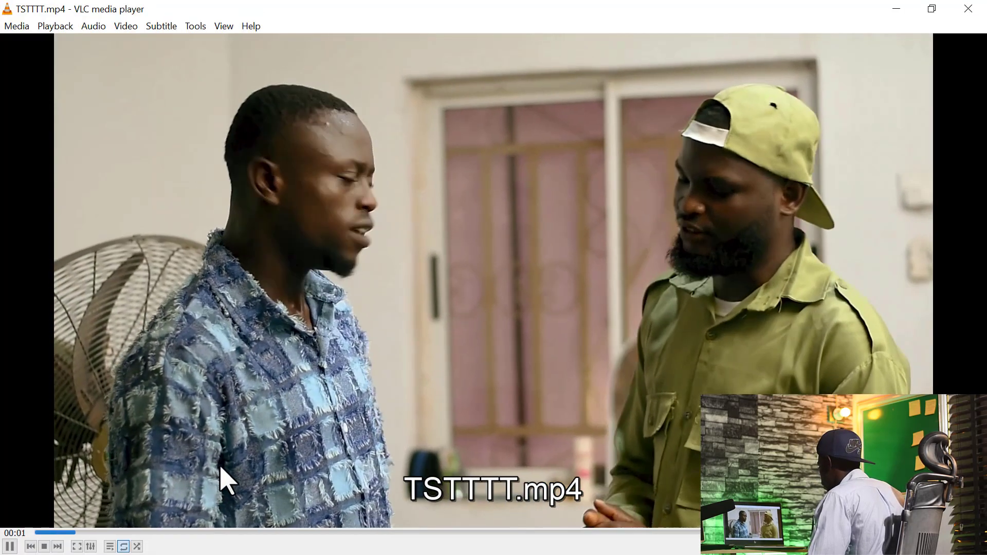